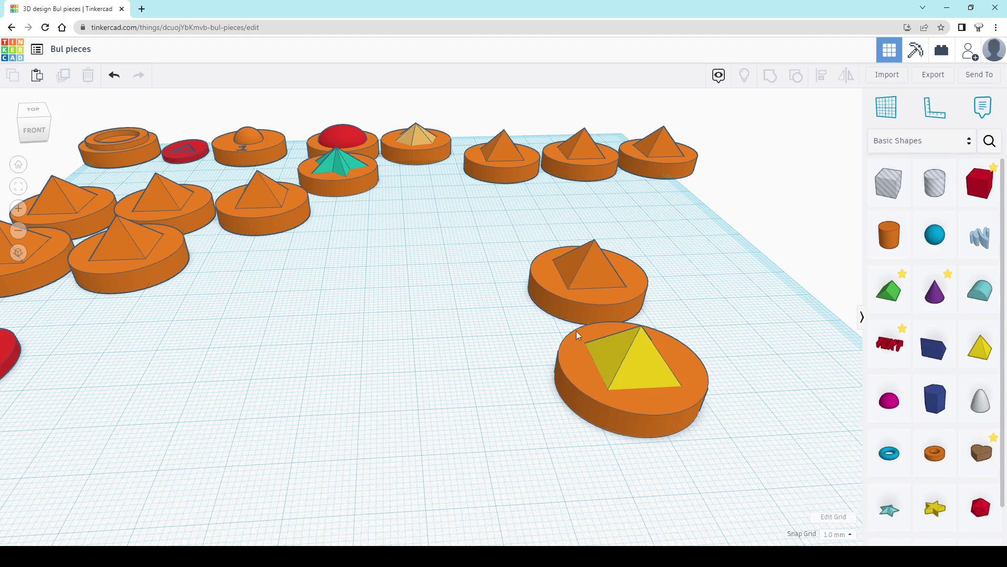
- Examine the yellow-topped pyramid piece and the hollow underside of the neighbouring orange pyramid piece from above and below
click(590, 379)
middle_drag(619, 396, 558, 401)
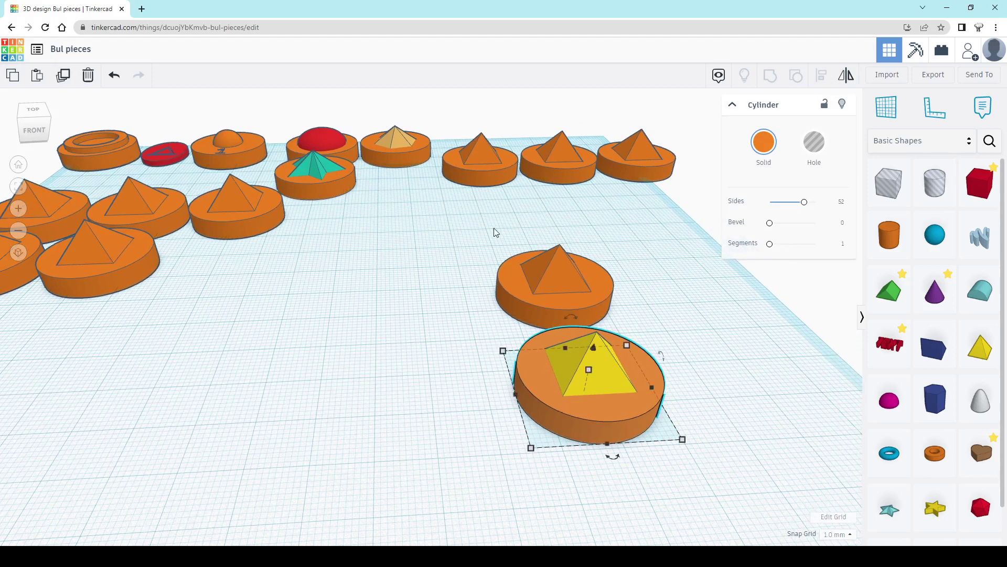
click(540, 334)
right_drag(403, 261, 465, 392)
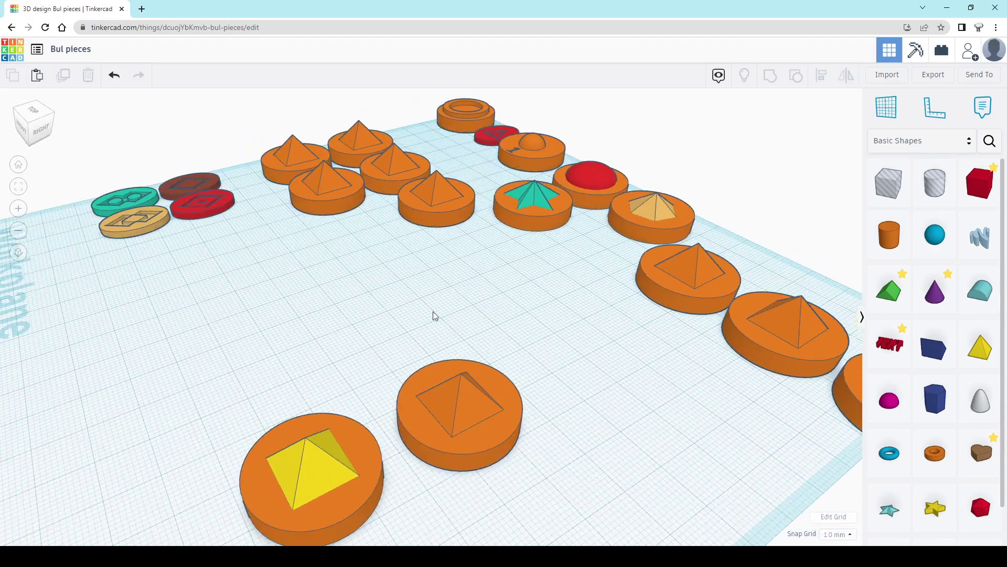
right_drag(514, 438, 442, 385)
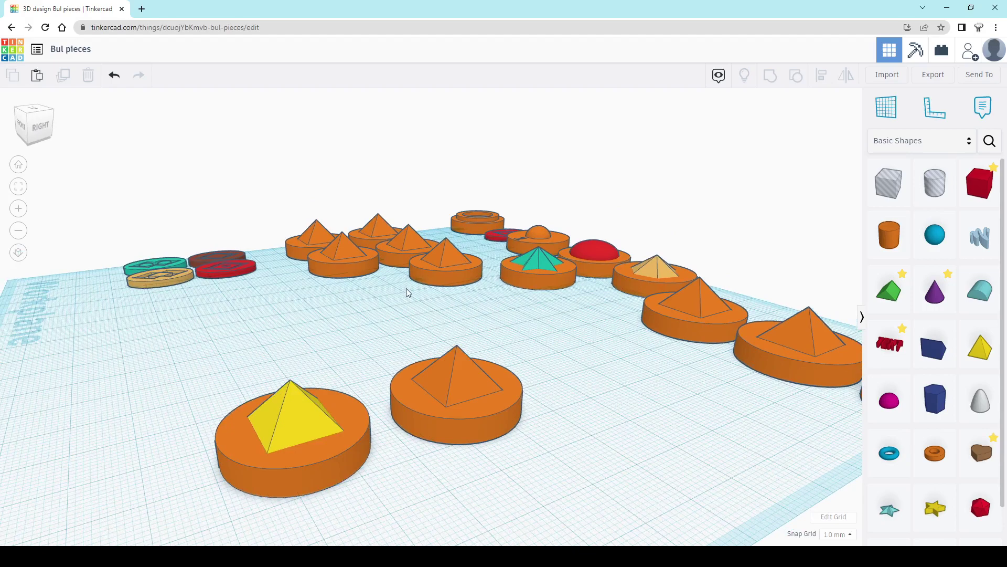
right_drag(521, 451, 471, 358)
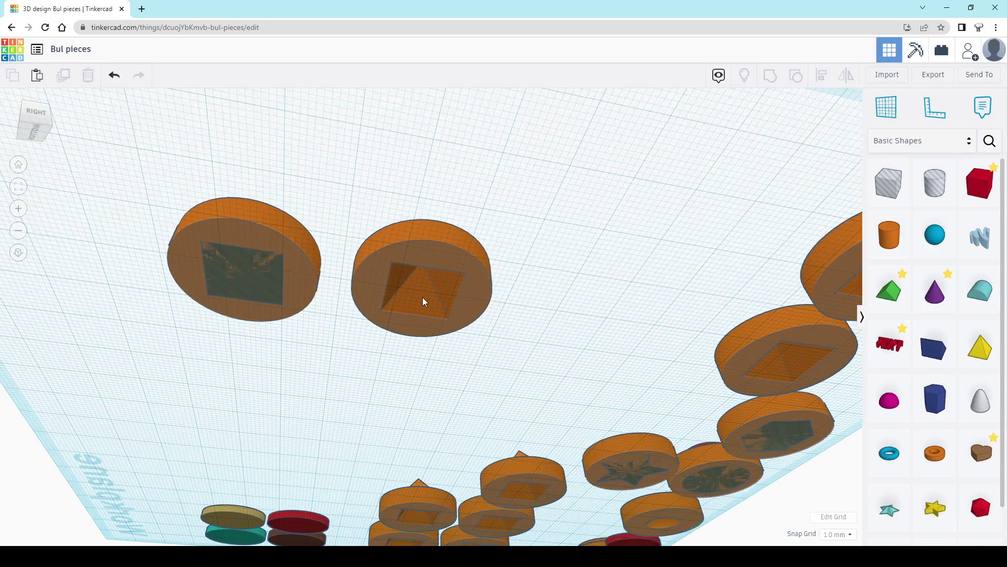
scroll(423, 297, up, 5)
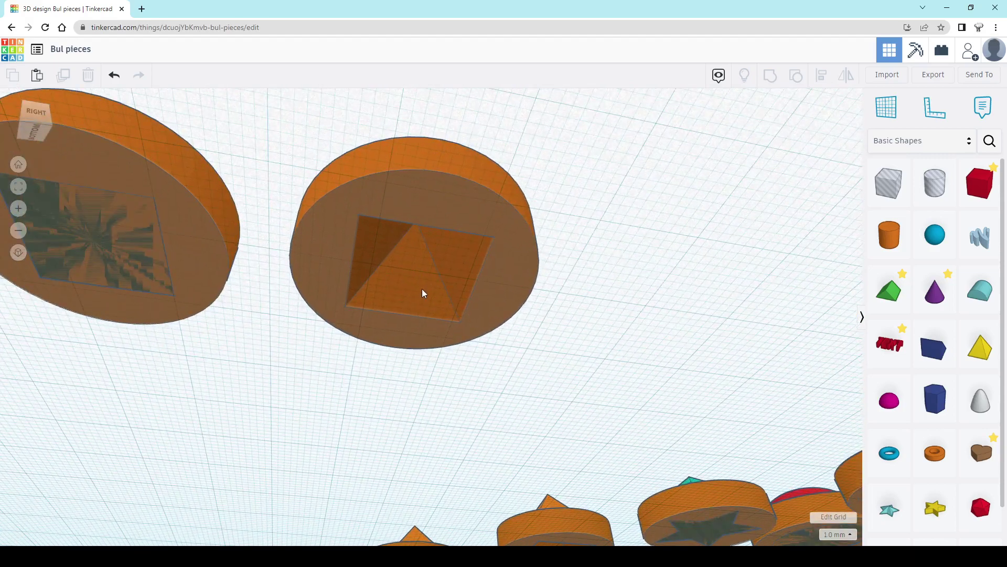
right_drag(395, 270, 366, 492)
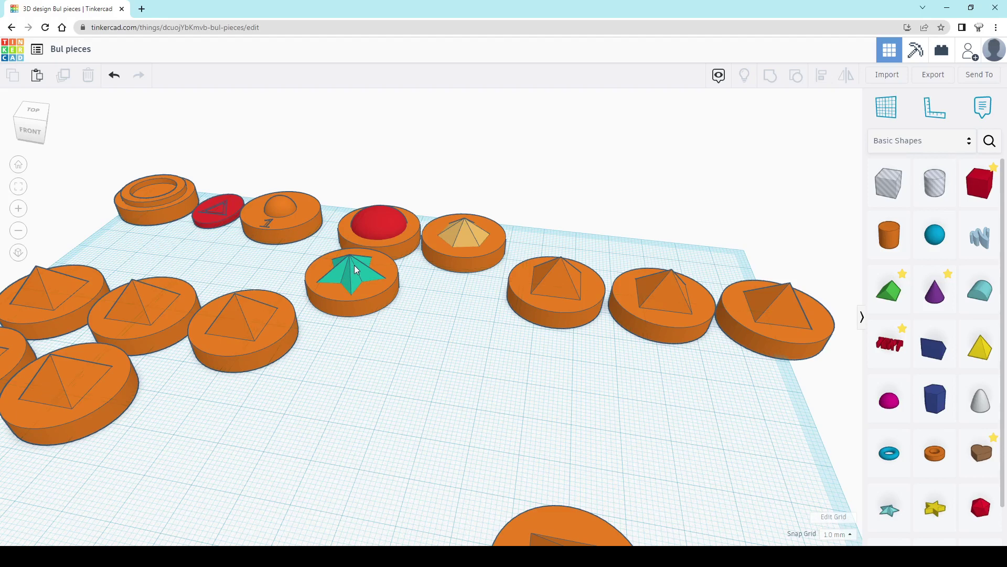
- Review the other game pieces on the workplane and check the base diameter of the piece with the yellow pyramid
scroll(354, 265, up, 2)
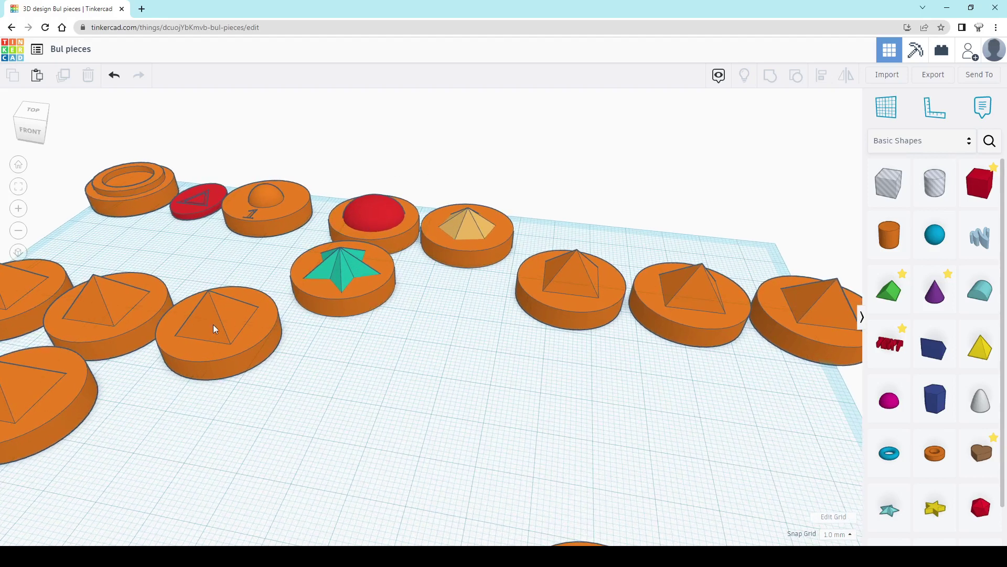
middle_drag(253, 199, 326, 278)
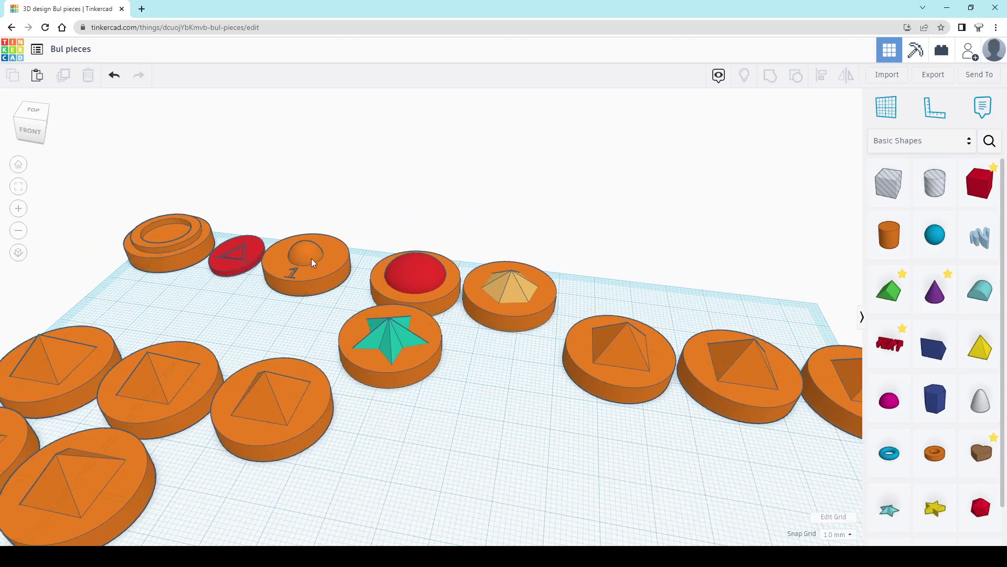
scroll(277, 398, down, 1)
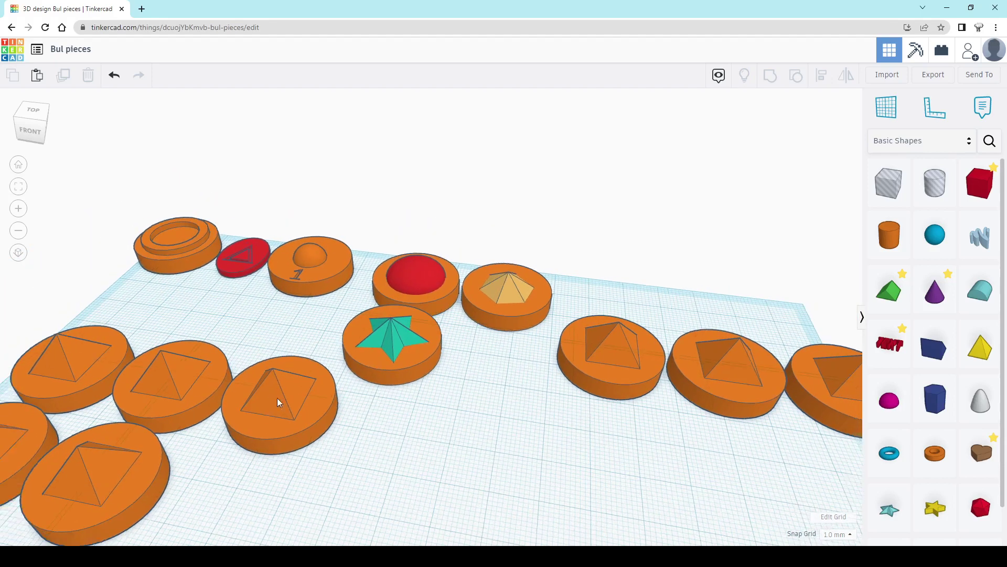
middle_drag(425, 442, 317, 261)
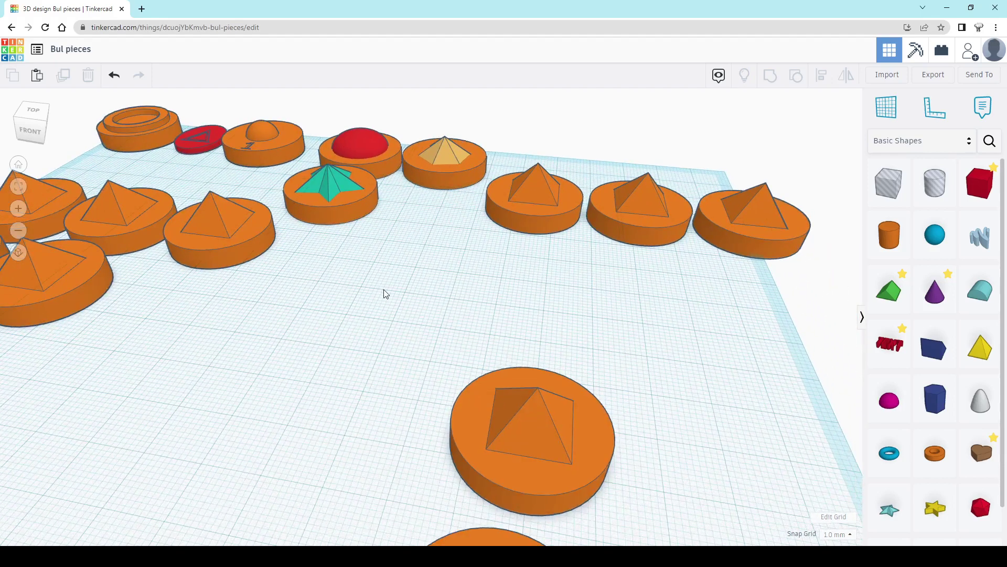
middle_drag(663, 371, 488, 271)
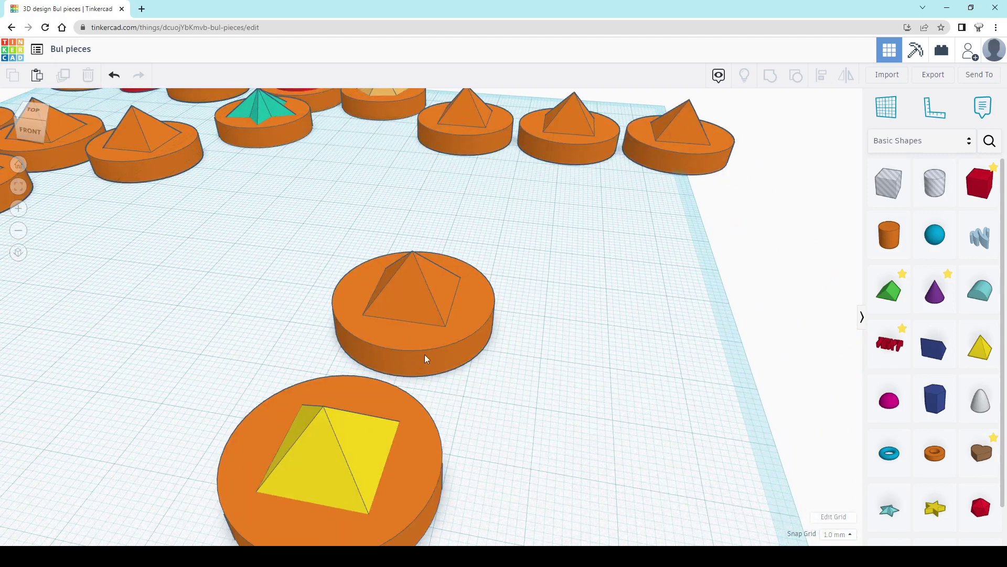
middle_drag(424, 354, 526, 288)
click(374, 332)
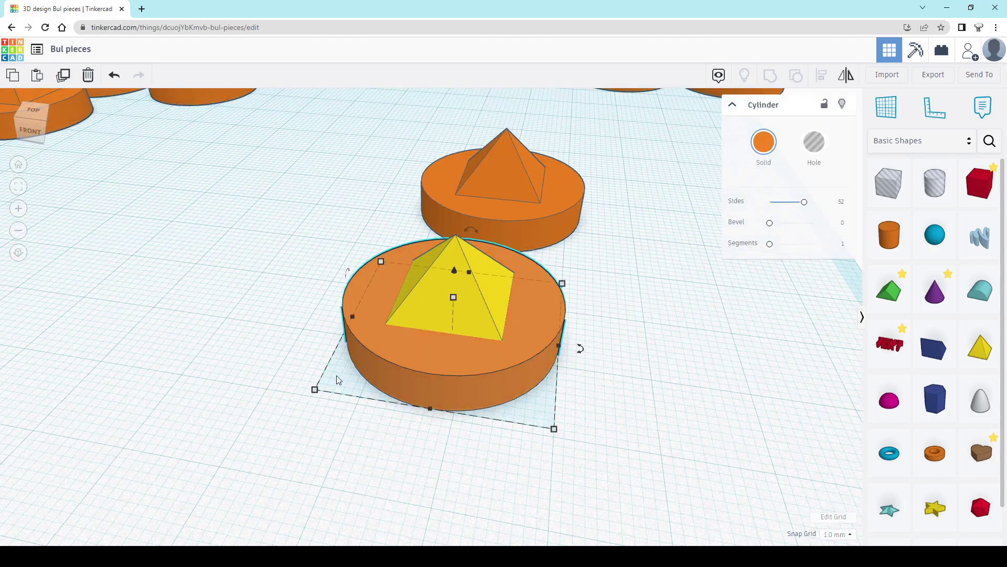
click(314, 390)
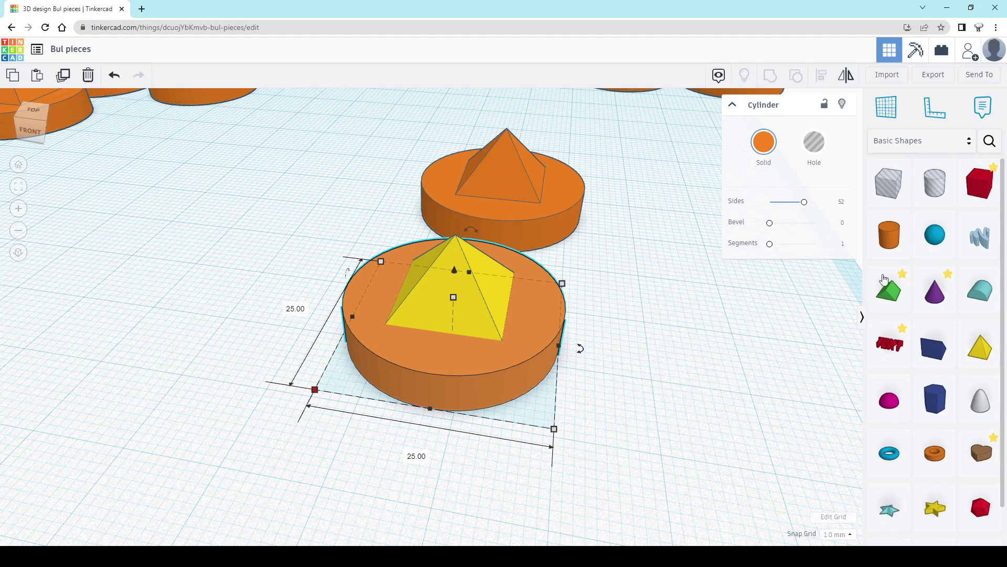
- Place a new cylinder beside the yellow-topped pyramid piece and set its sides to 60
click(882, 239)
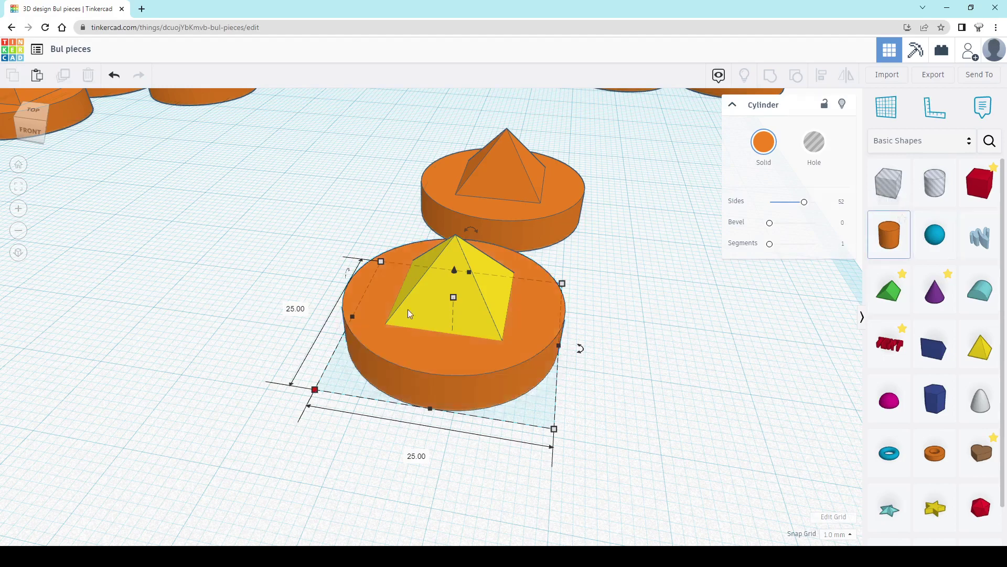
click(176, 309)
key(f)
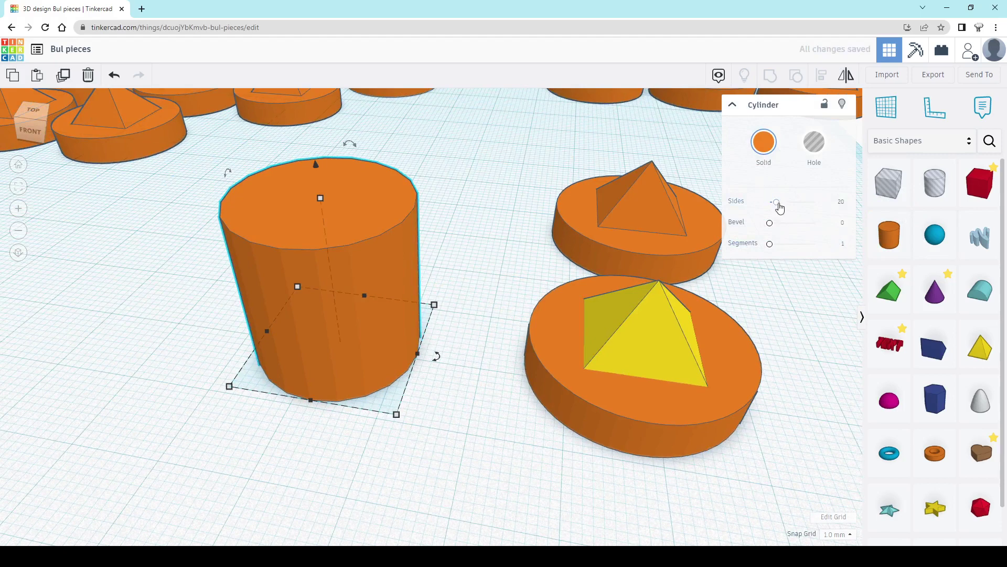
drag(777, 206, 812, 210)
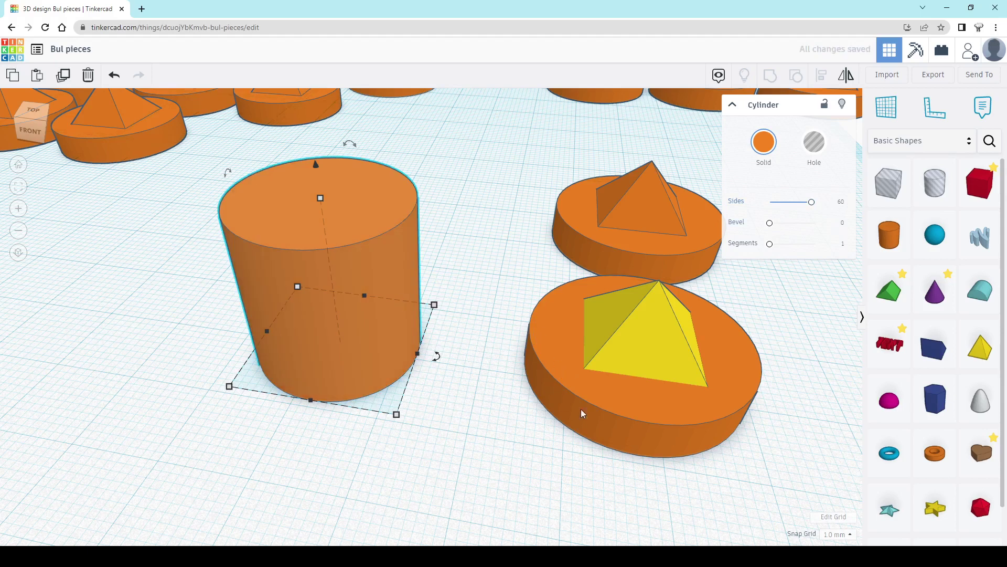
- Resize the new cylinder's footprint to 25 by 25 mm
mouse_move(395, 416)
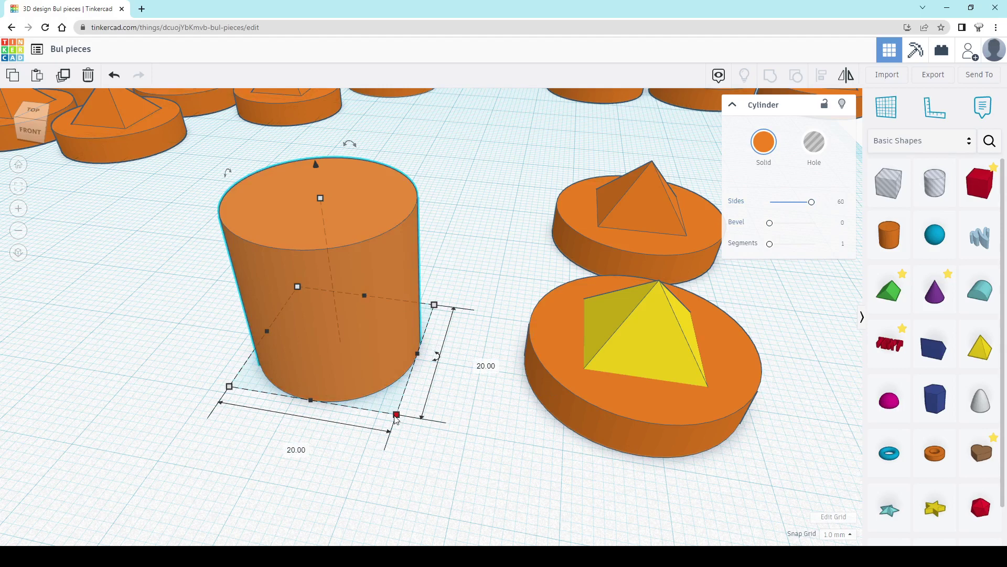
click(286, 449)
text(25)
key(Return)
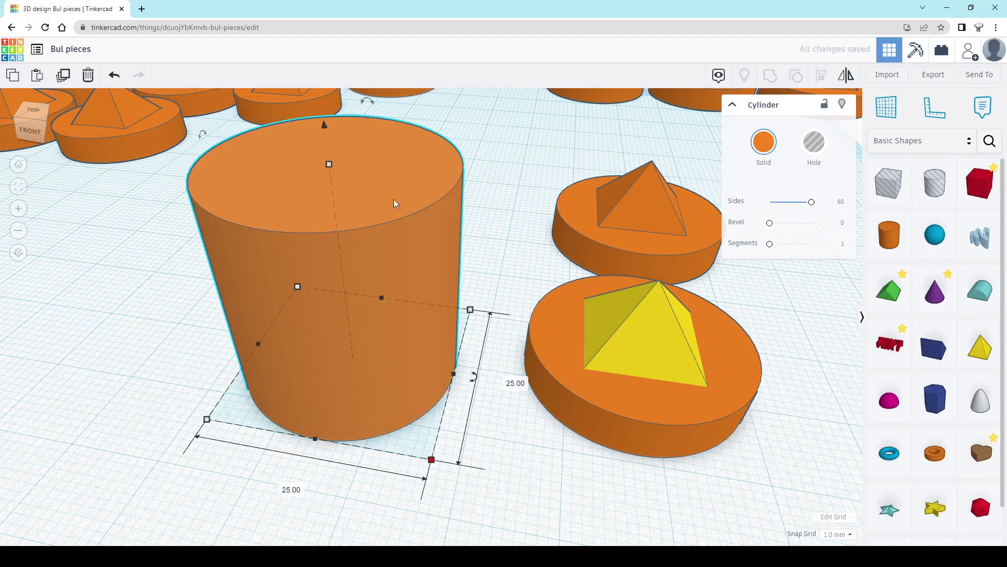
- Reduce the new cylinder's height to 5 mm to form a flat disc
click(547, 342)
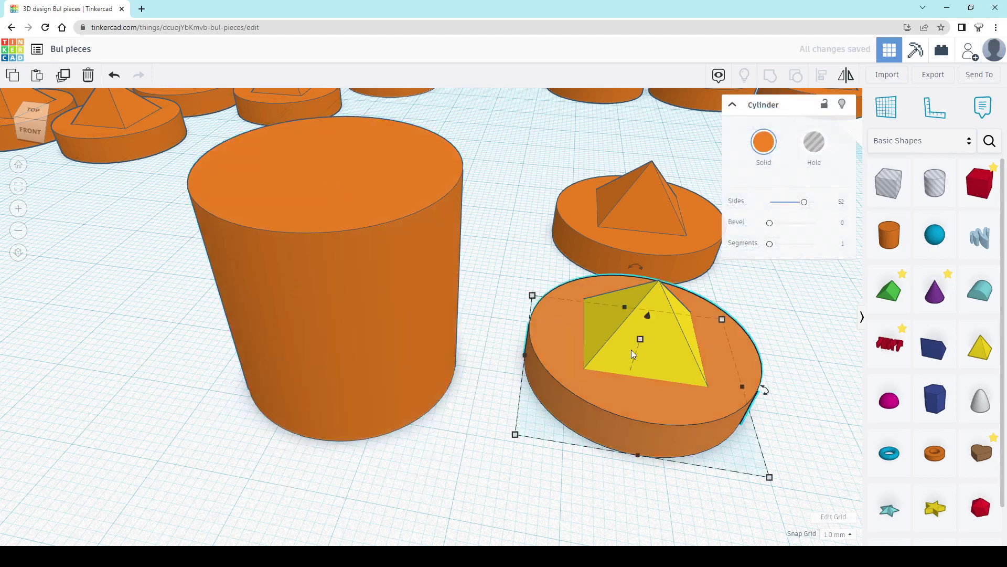
click(320, 210)
drag(330, 164, 350, 327)
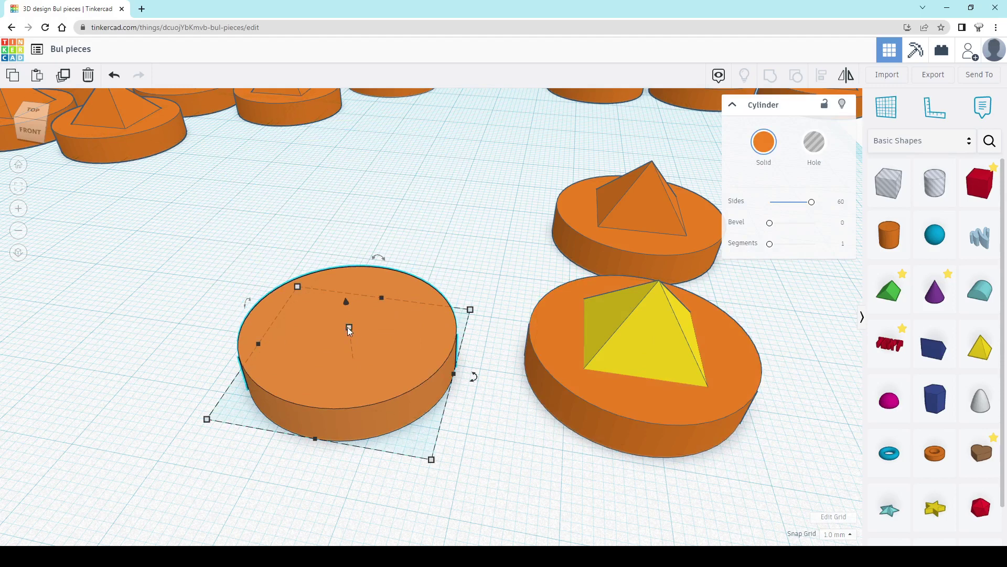
click(350, 328)
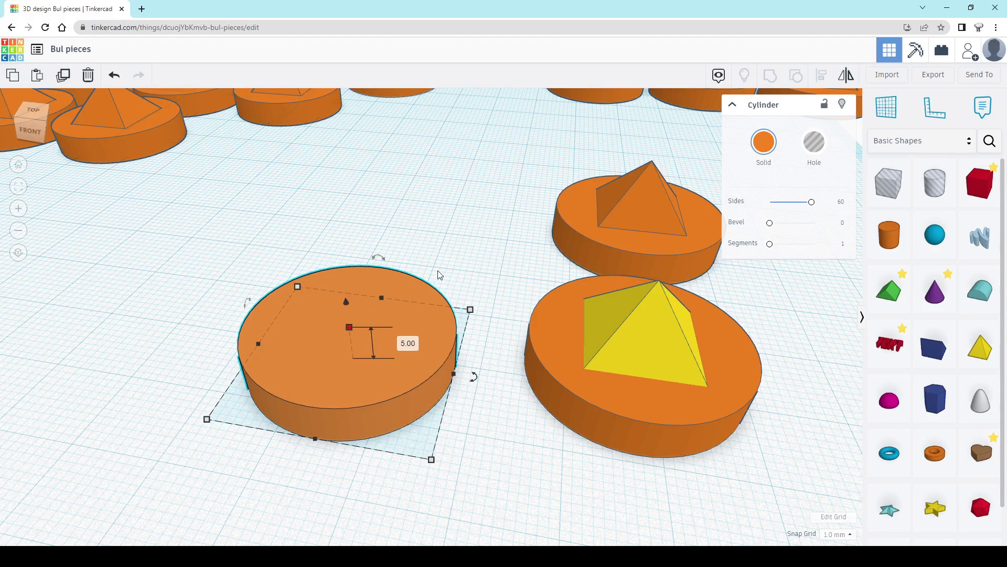
click(424, 219)
- Set a temporary workplane on the new disc's top face and place a pyramid at its centre
middle_drag(368, 309, 445, 285)
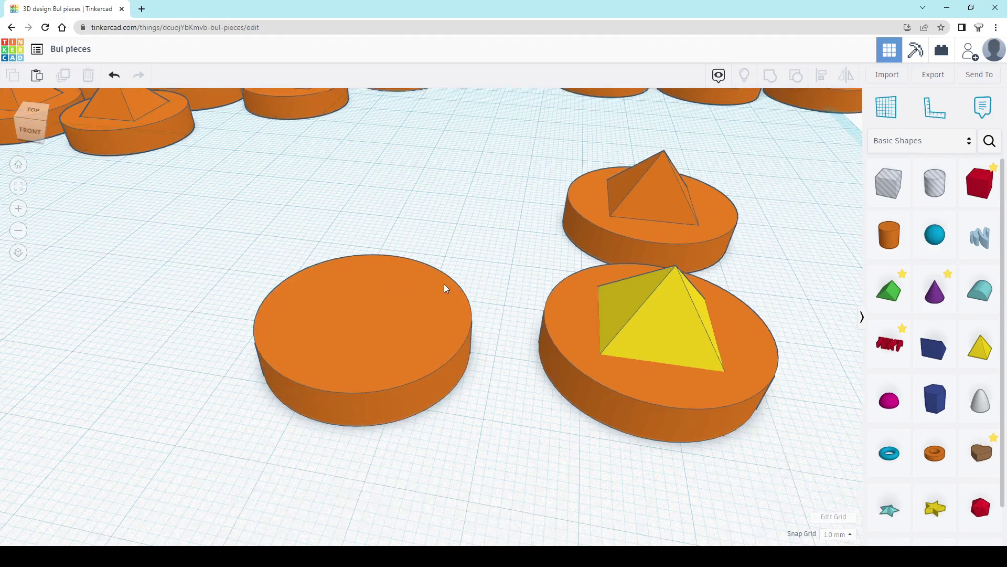
click(411, 331)
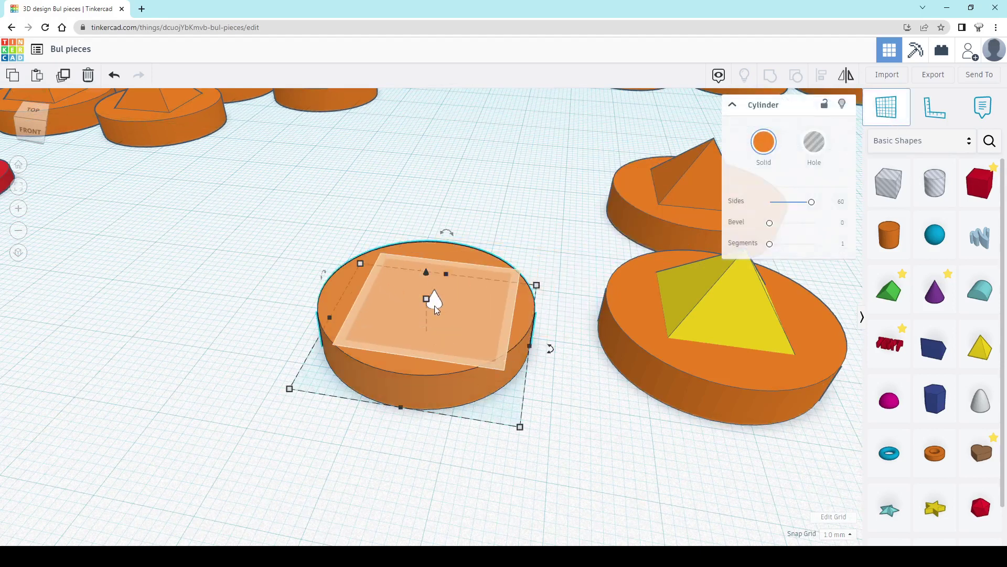
click(434, 305)
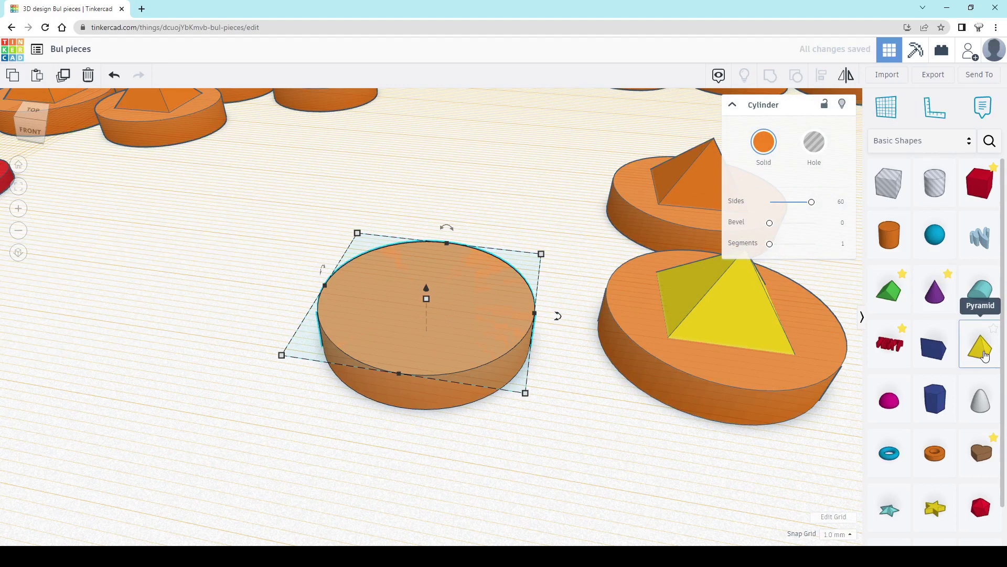
click(985, 356)
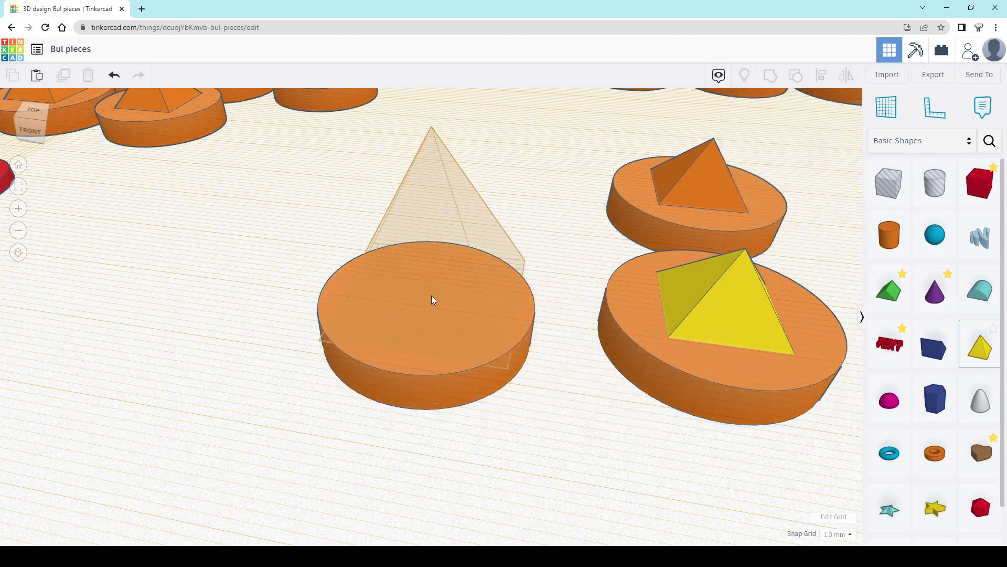
click(426, 291)
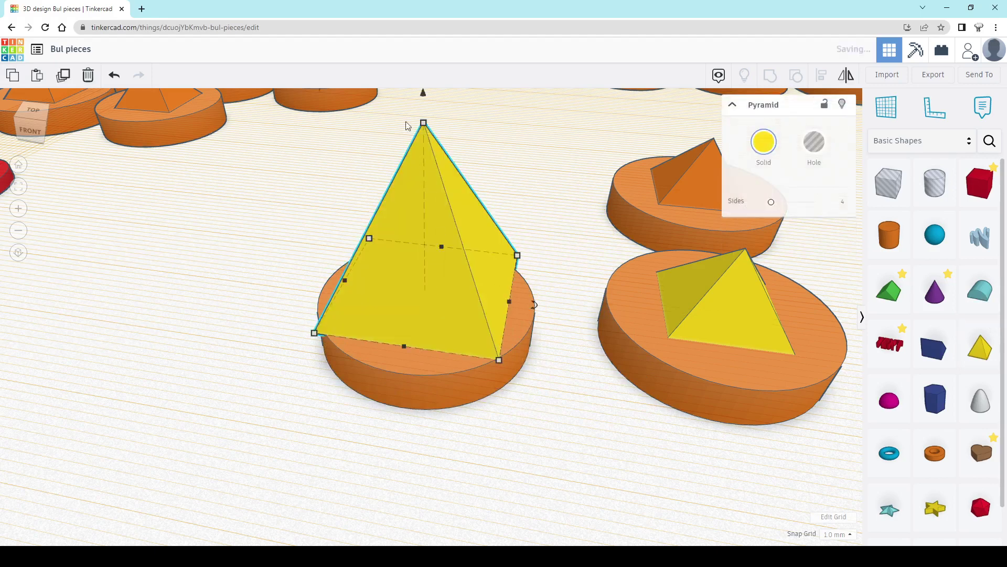
- Scale the new pyramid down to a 14 by 14 mm base and adjust its height to form a low peak
drag(423, 124, 435, 218)
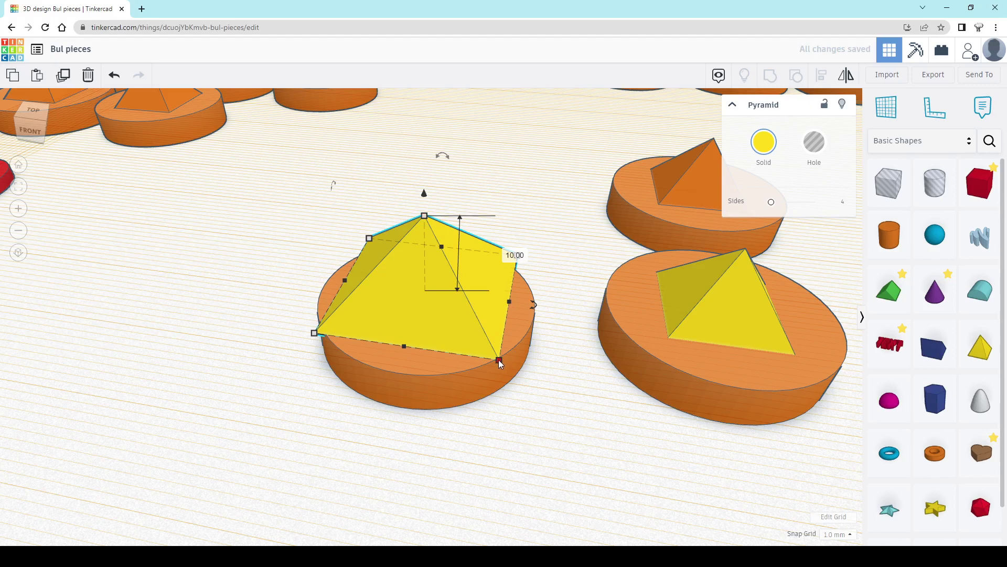
drag(499, 362, 475, 334)
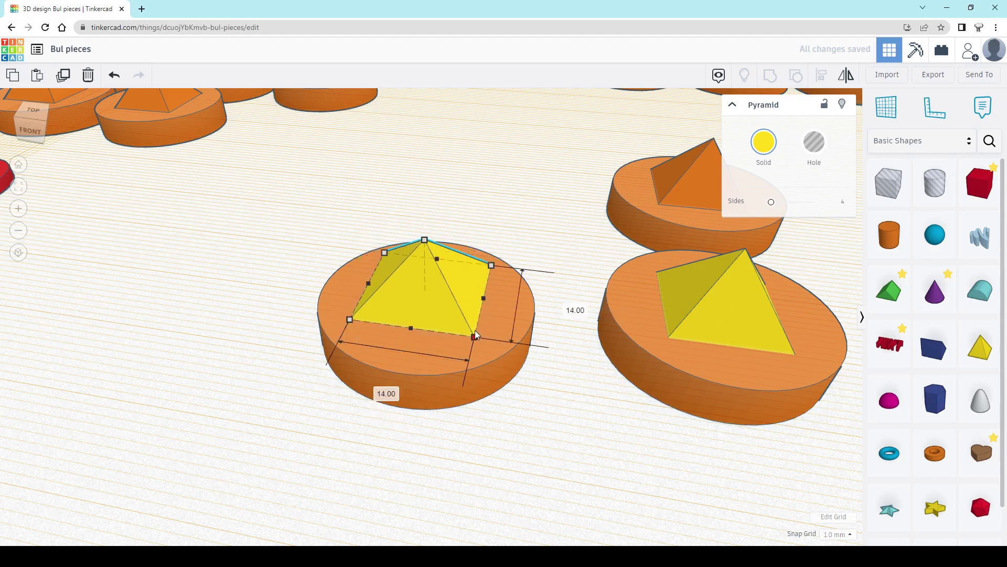
right_drag(555, 396, 587, 391)
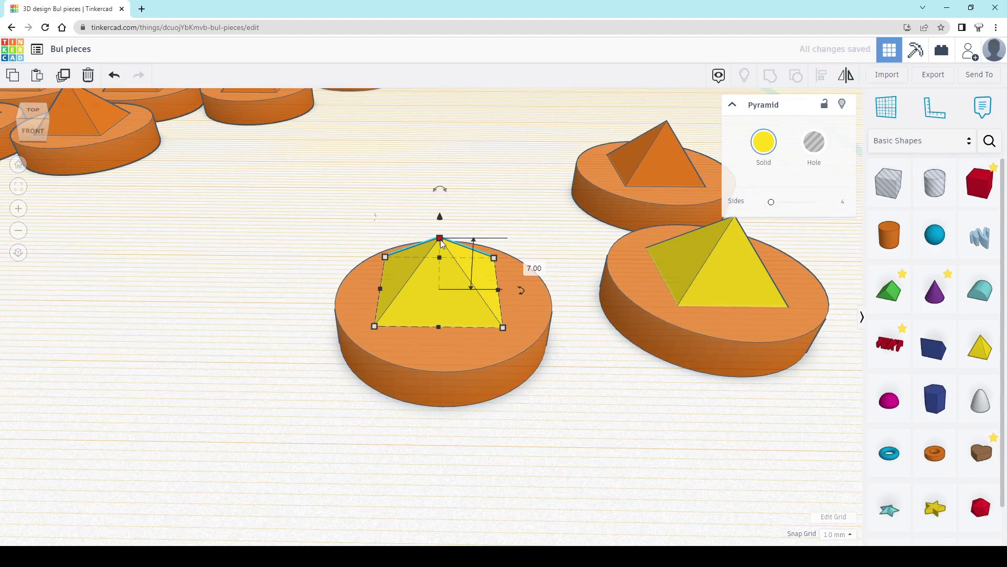
drag(441, 240, 440, 222)
- Compare the base dimensions of the existing yellow pyramid with those of the new pyramid on the disc
click(691, 251)
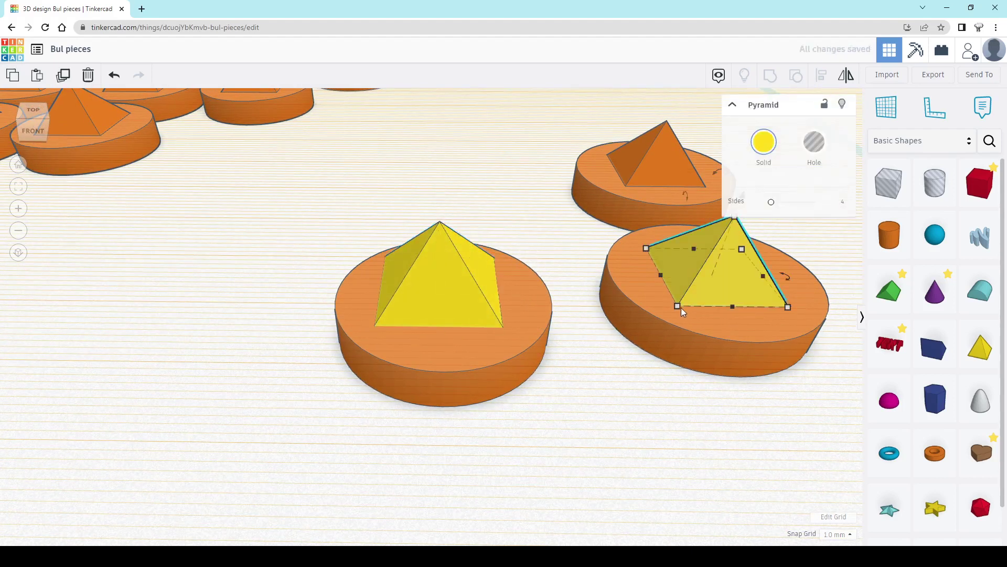
mouse_move(678, 307)
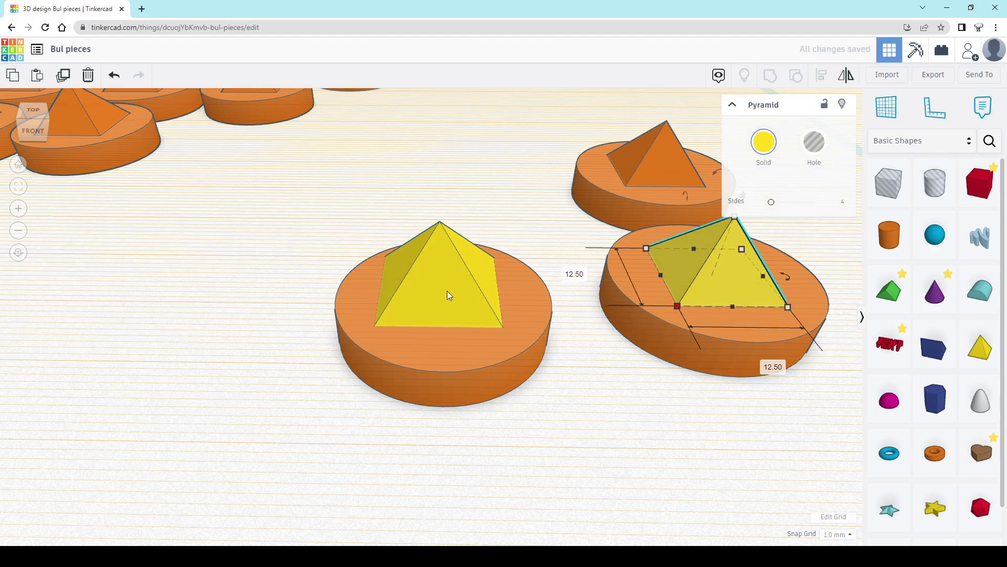
right_drag(470, 304, 419, 277)
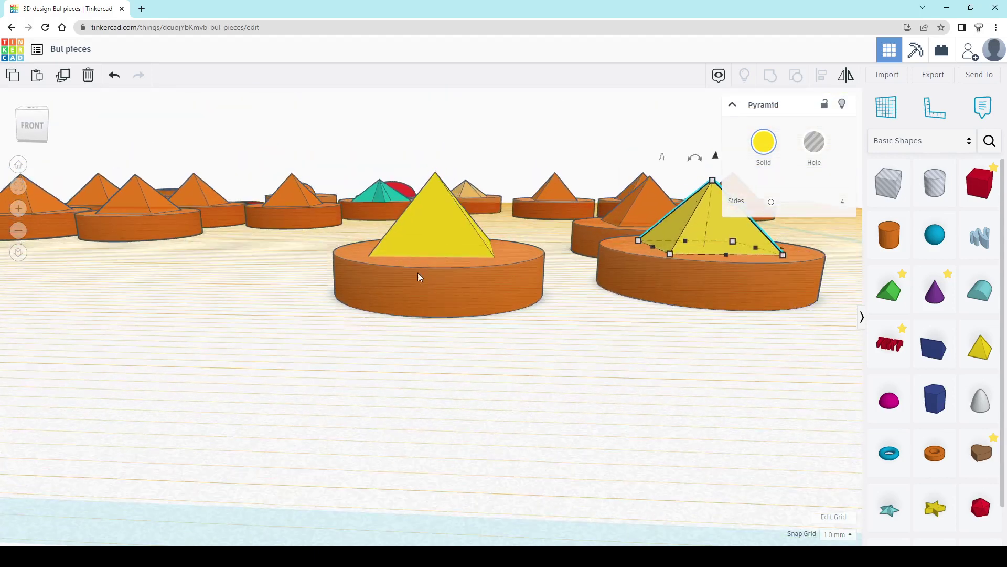
click(420, 224)
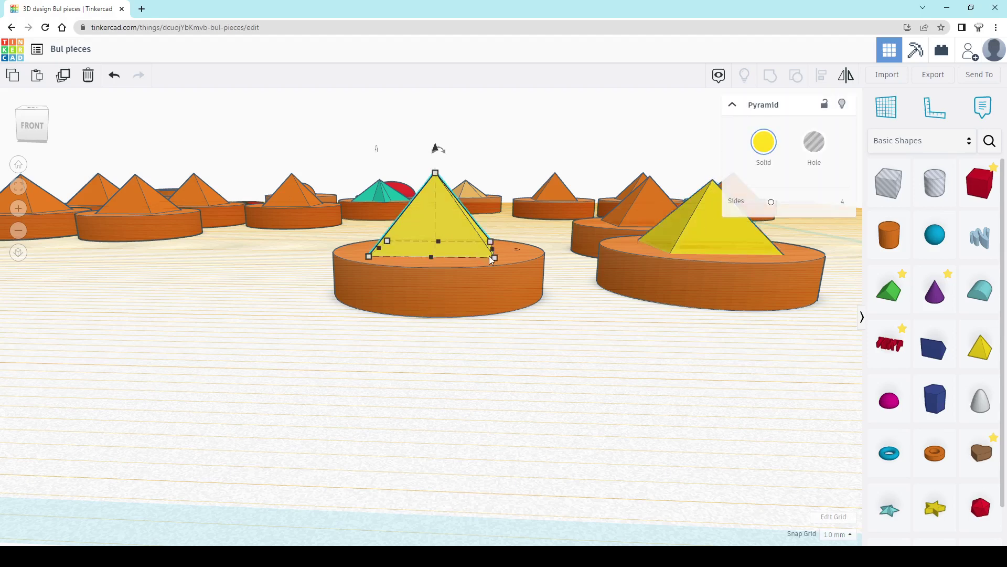
mouse_move(490, 257)
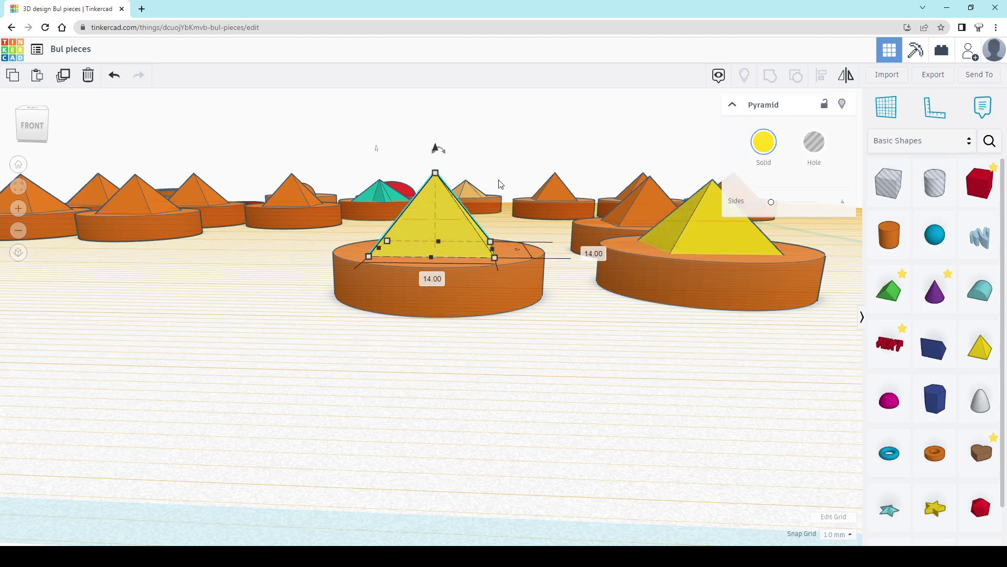
right_drag(500, 183, 503, 200)
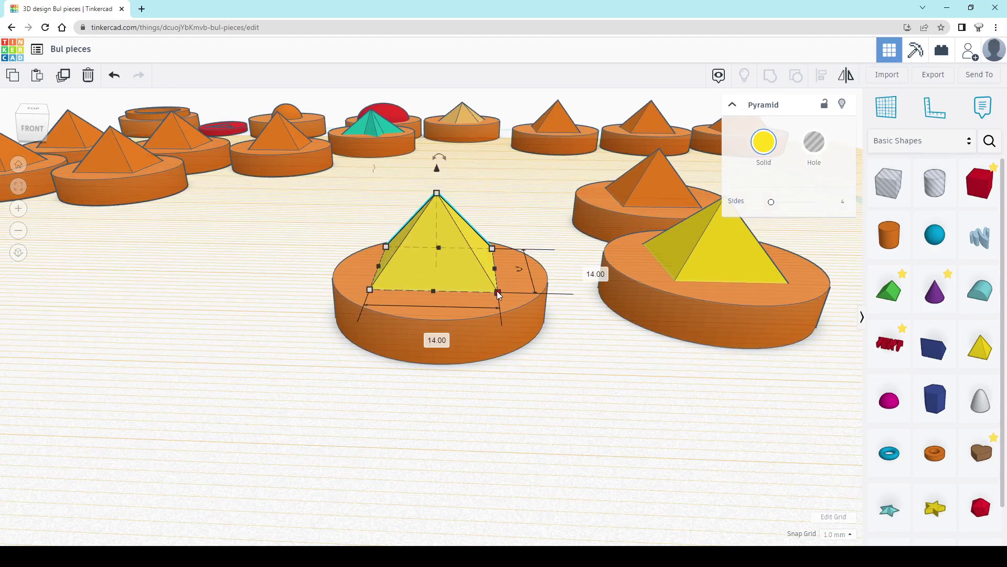
- Set the height of the pyramid on the new disc to 7 mm
mouse_move(438, 194)
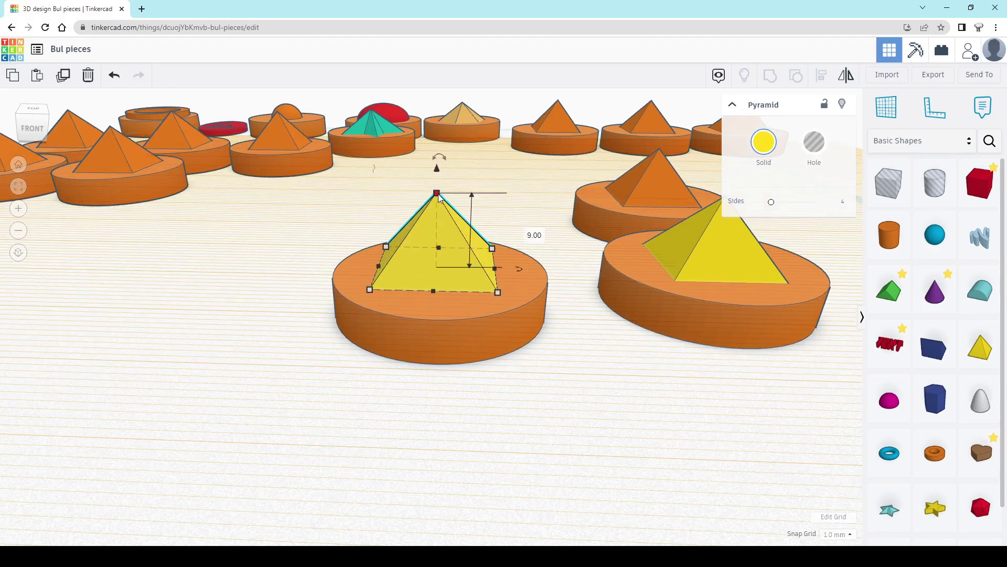
right_drag(455, 236, 473, 267)
mouse_move(436, 171)
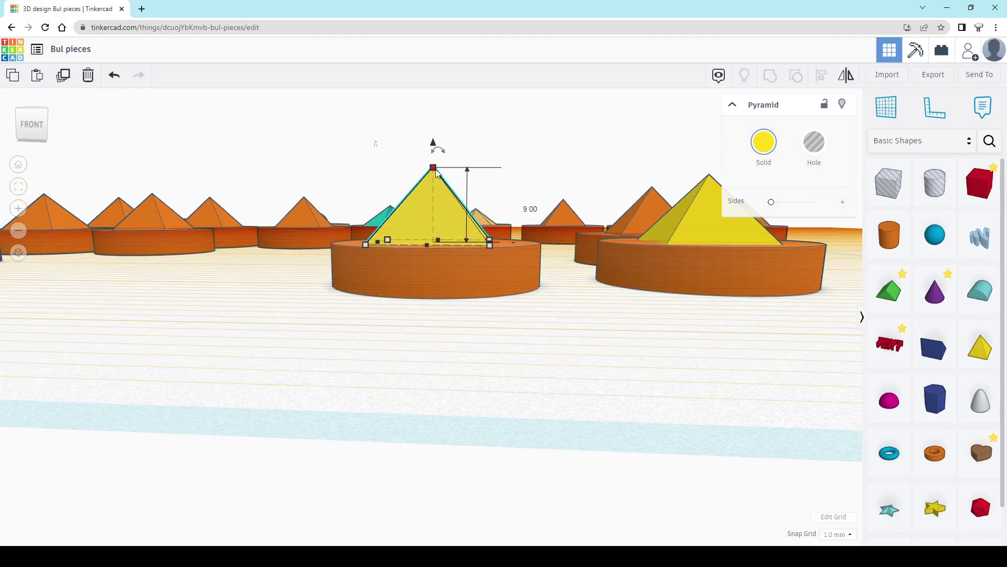
click(523, 205)
text(7)
key(Return)
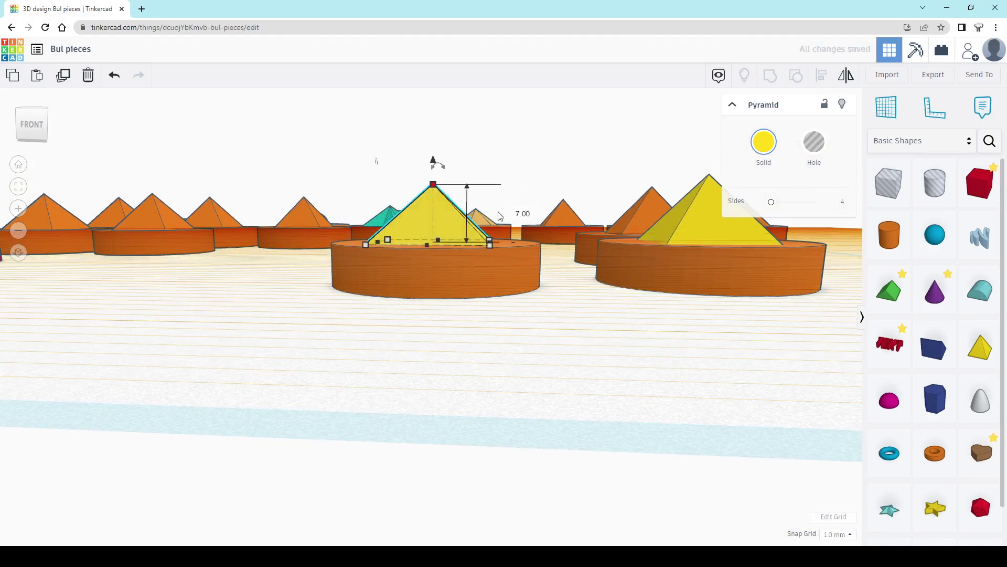
- Set the height of the pyramid on the new disc to 8 mm
click(526, 214)
text(8)
key(Return)
click(529, 217)
right_drag(529, 218, 531, 284)
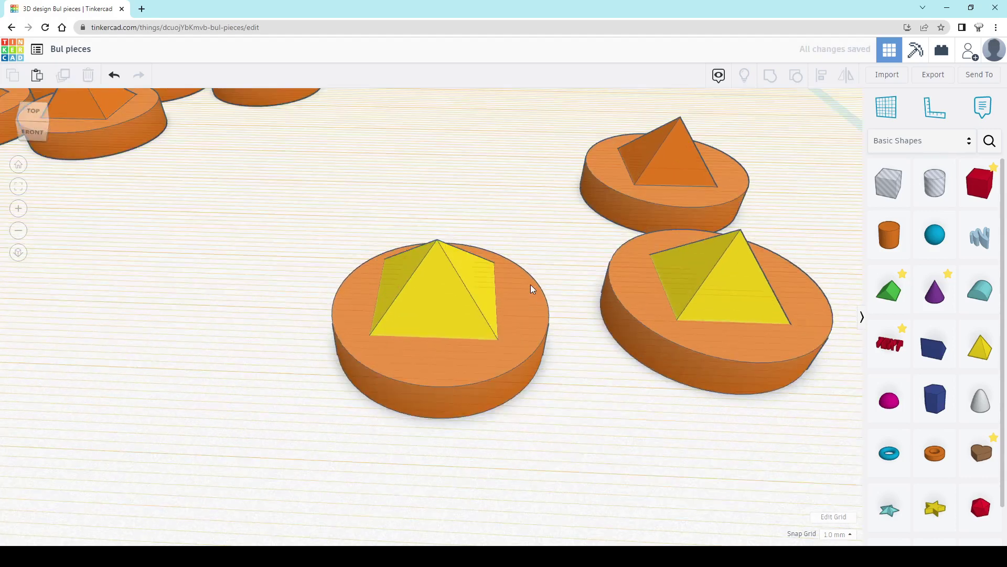
- Align the pyramid and its new disc so the pyramid is centred on the disc in both horizontal directions
drag(325, 225, 490, 398)
drag(267, 189, 528, 467)
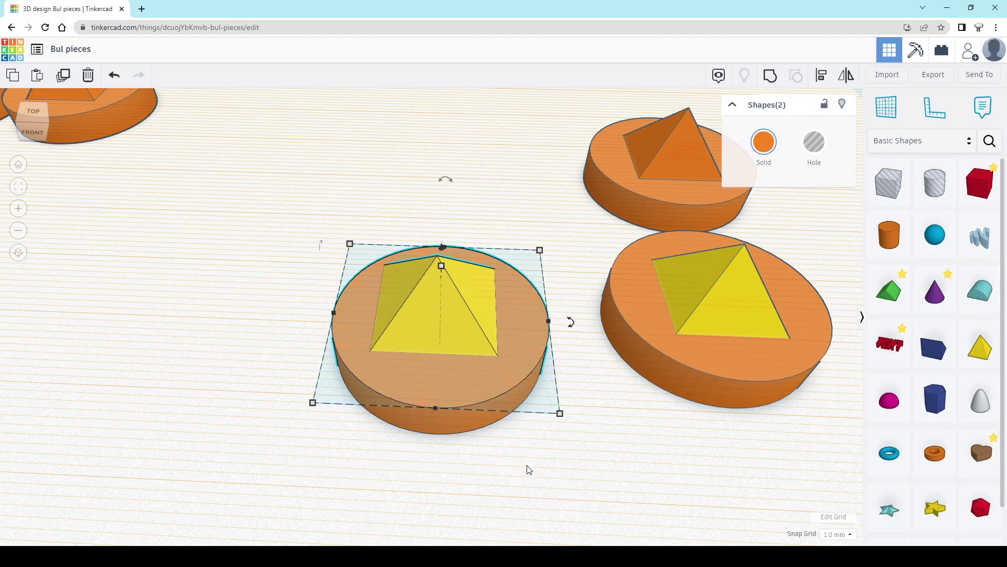
click(821, 75)
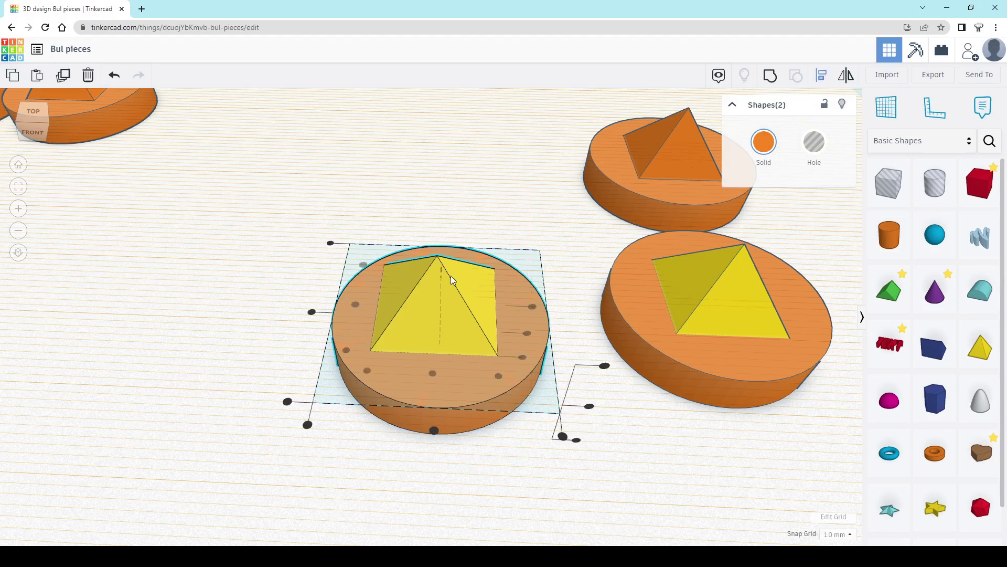
click(311, 312)
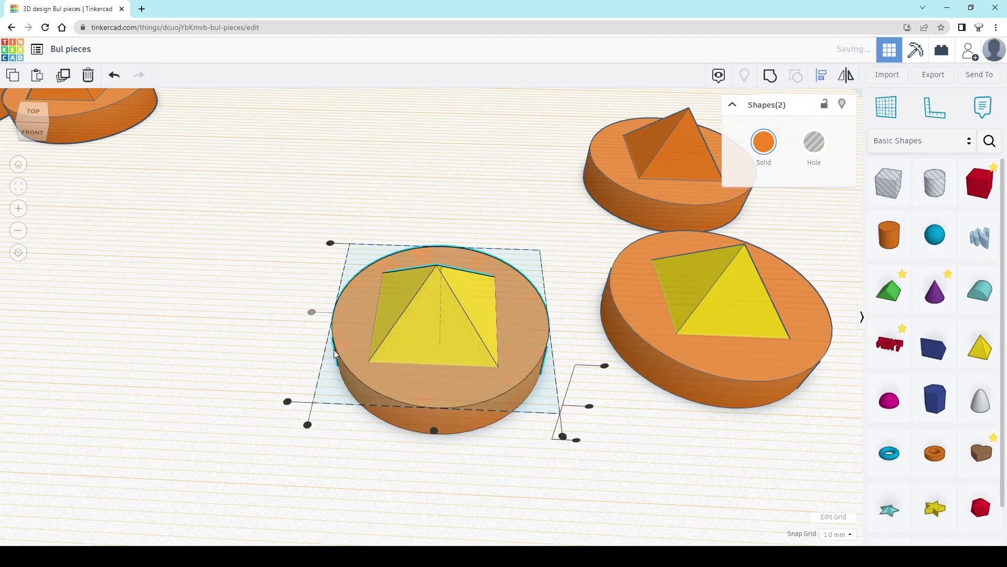
click(434, 430)
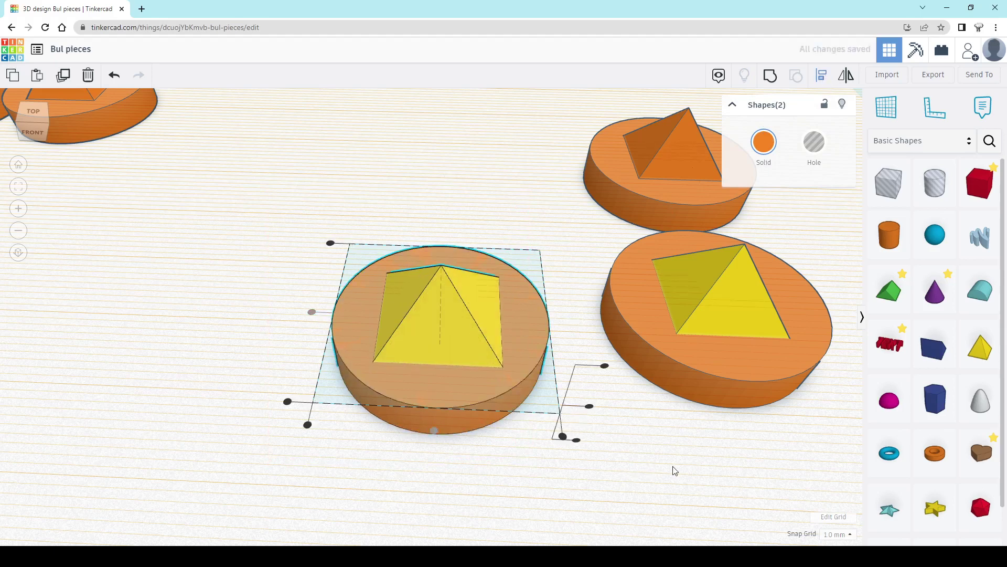
click(549, 474)
- Try flattening the neighbouring piece's yellow pyramid to 3 mm and raising it slightly, and undo both height changes
right_drag(538, 481, 542, 458)
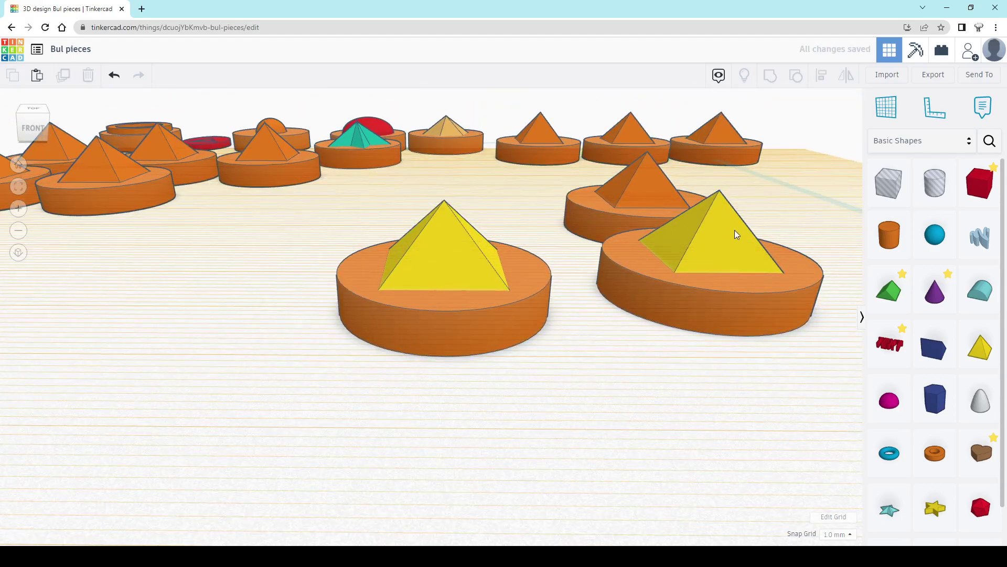
click(734, 234)
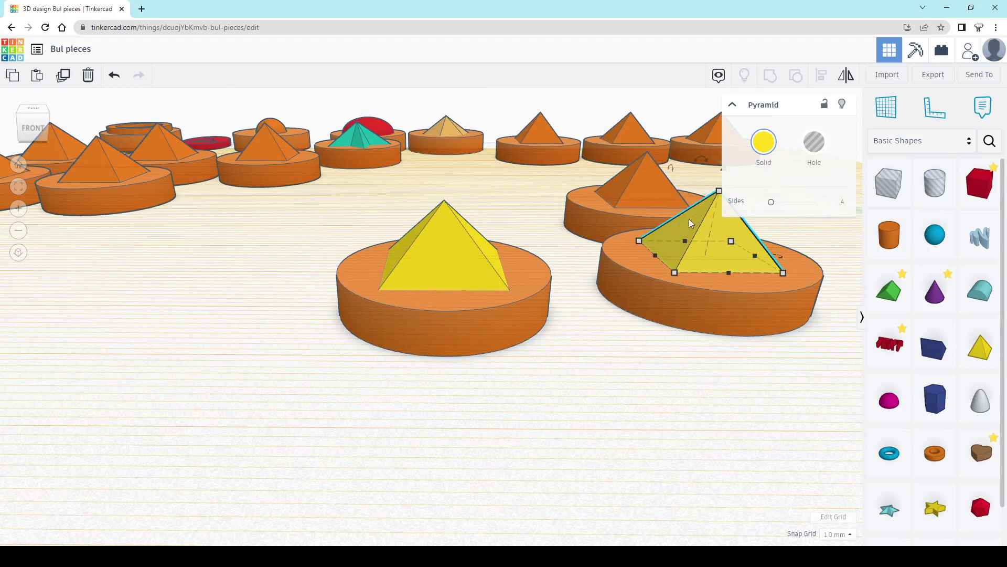
middle_drag(691, 348, 534, 419)
mouse_move(565, 263)
drag(565, 265, 558, 304)
right_drag(666, 352, 577, 286)
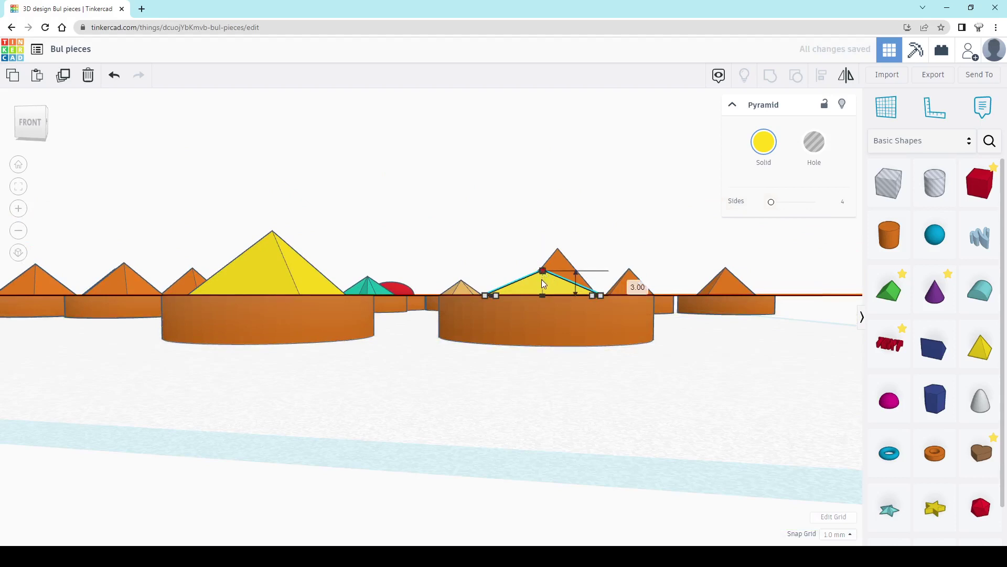
drag(543, 273, 542, 248)
key(ctrl+z)
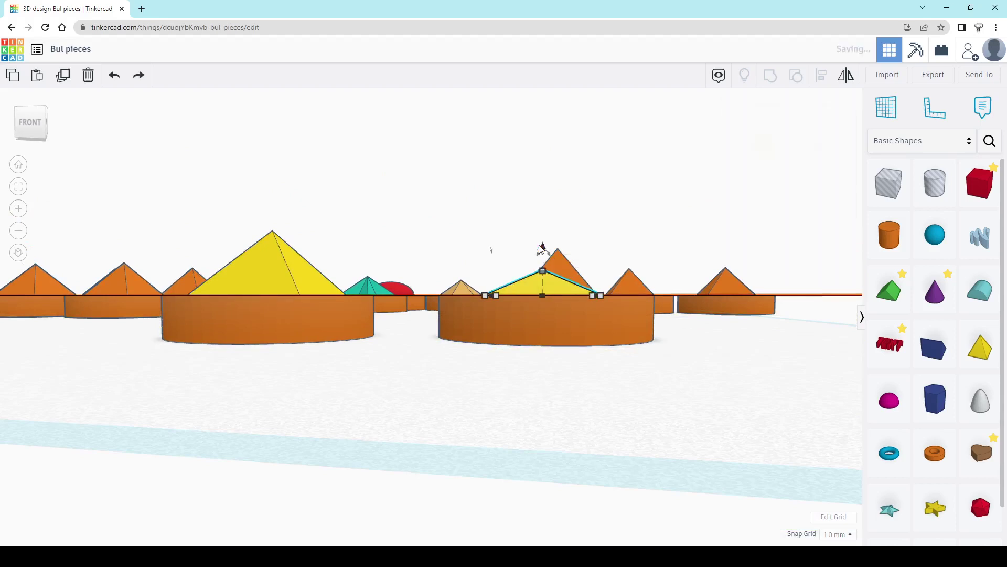
key(ctrl+z)
click(457, 232)
- Examine the new piece from the side and underneath, comparing its underside with the hollow undersides of the finished pieces
right_drag(457, 232, 468, 277)
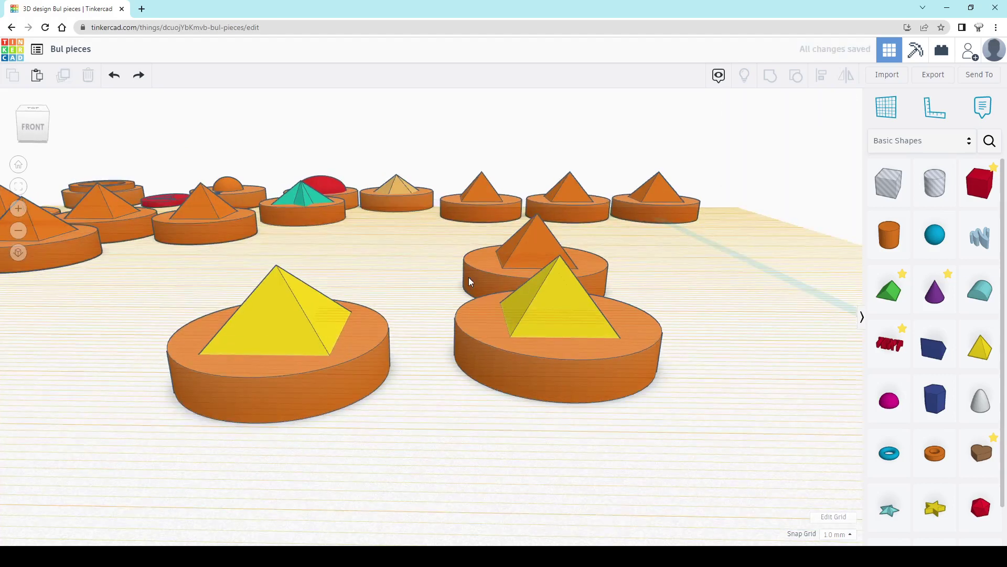
right_drag(224, 342, 407, 299)
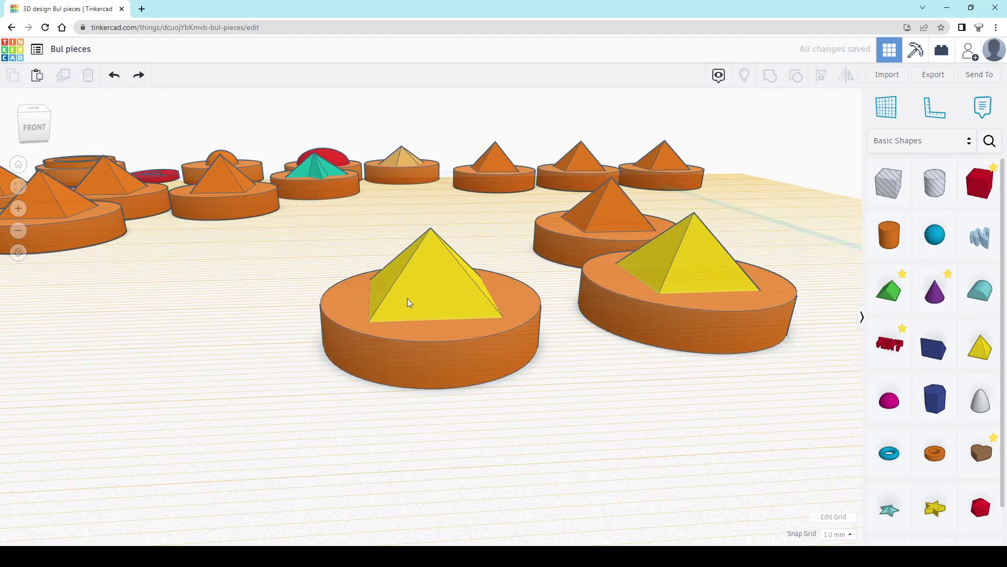
click(437, 293)
right_drag(468, 413, 415, 244)
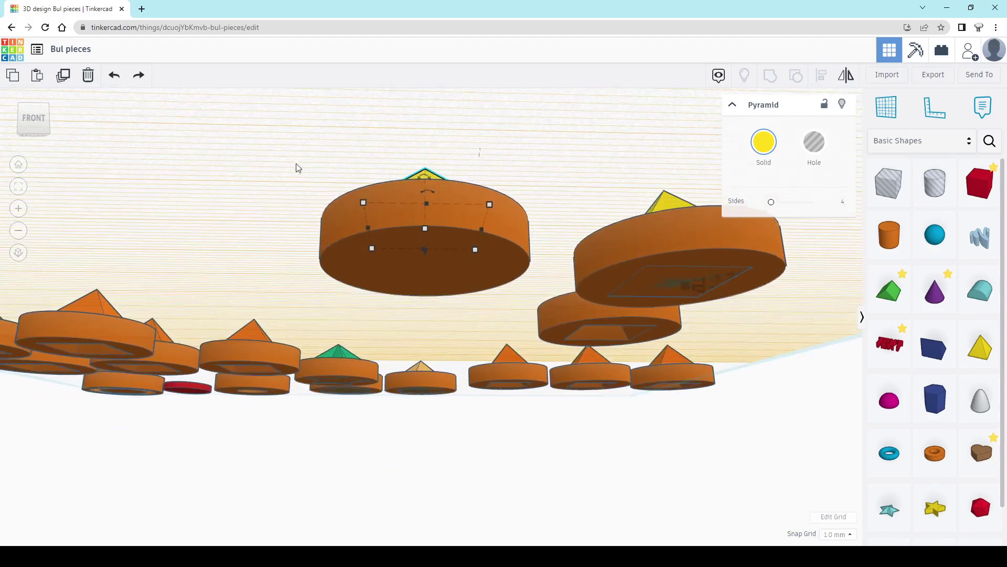
right_drag(296, 167, 326, 376)
drag(288, 246, 443, 333)
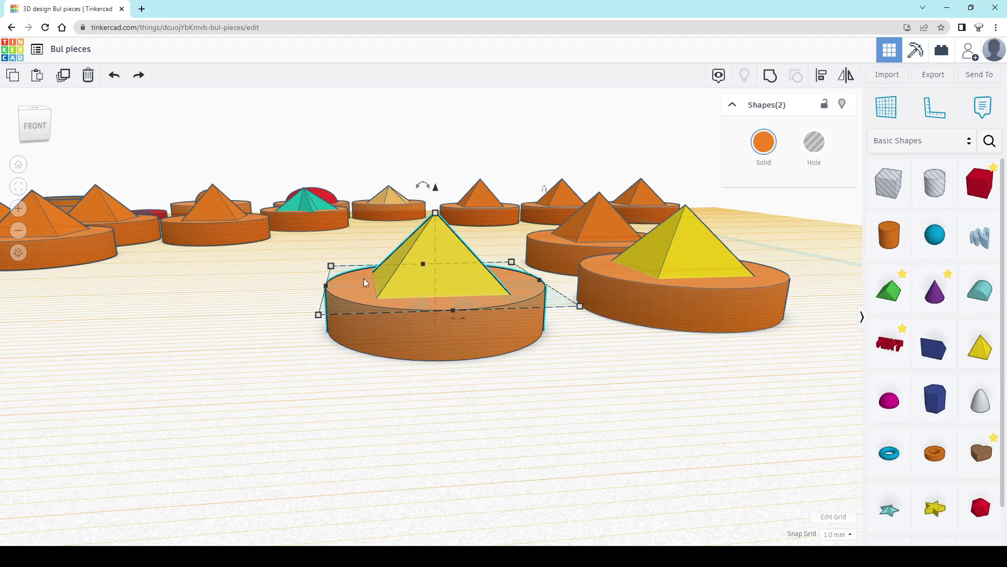
click(473, 142)
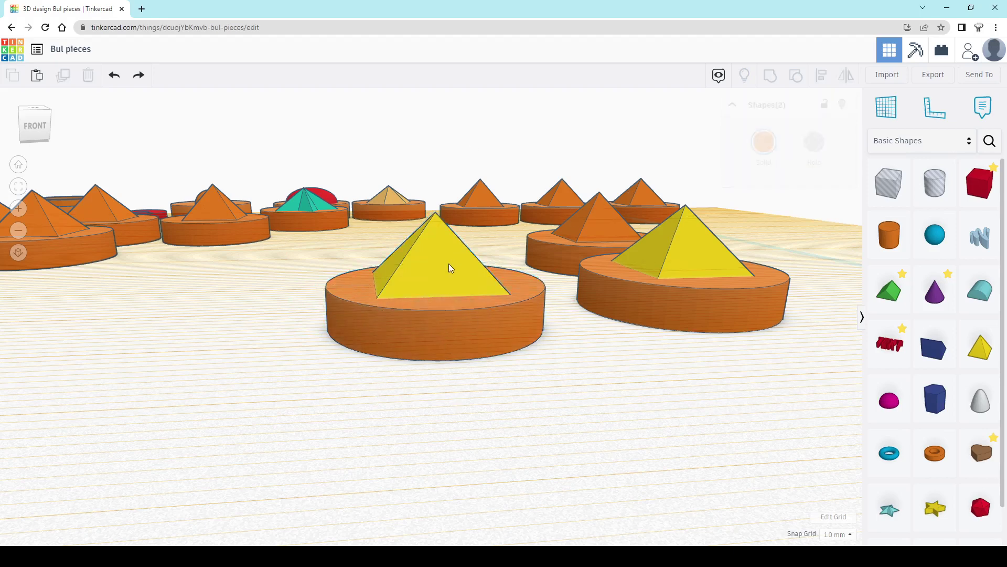
- Duplicate the new disc's pyramid in place and turn the copy into a hole
click(448, 268)
right_drag(519, 336, 407, 303)
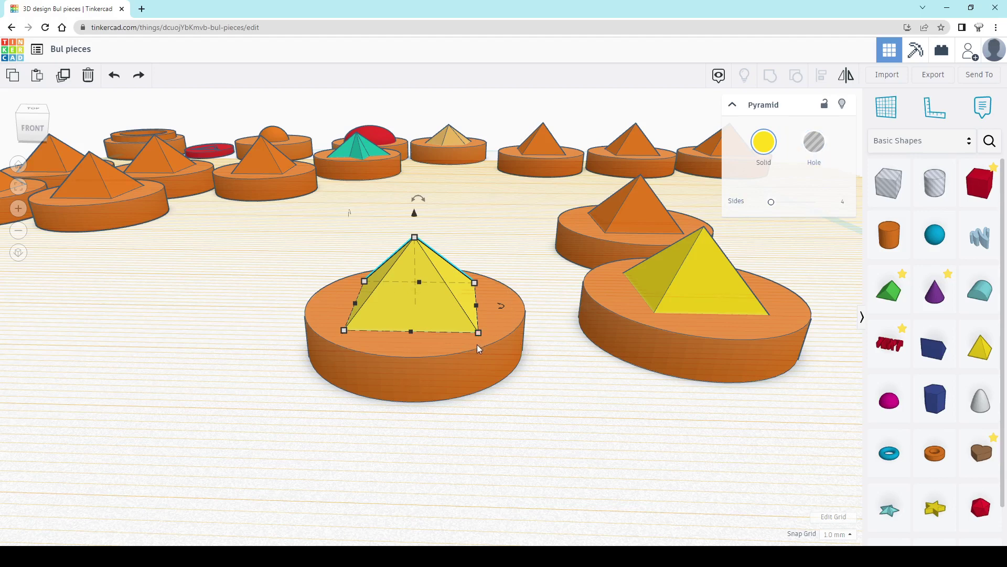
key(ctrl+d)
click(821, 144)
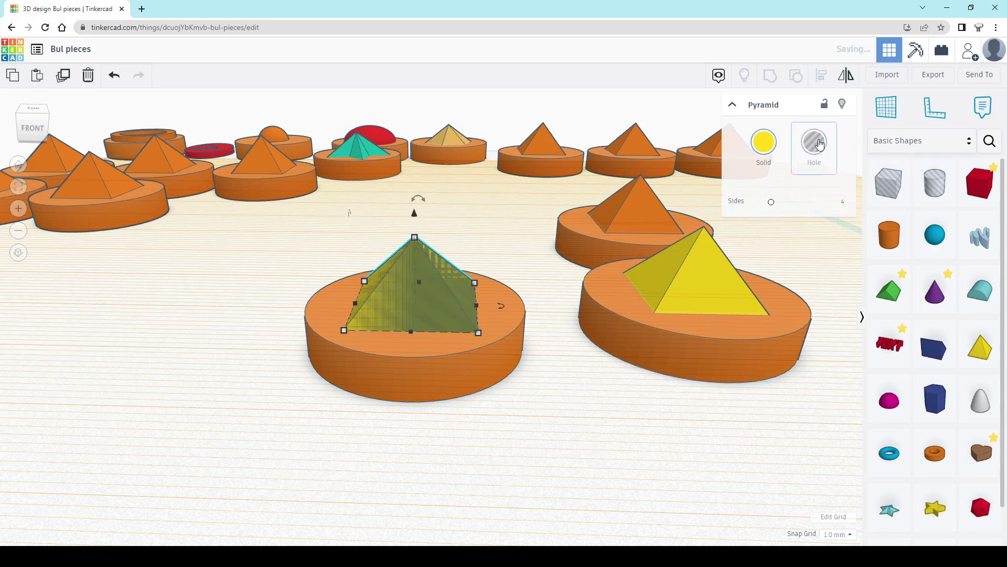
- Set the snap grid spacing to 0.5 mm
right_drag(549, 439, 551, 456)
scroll(465, 386, up, 2)
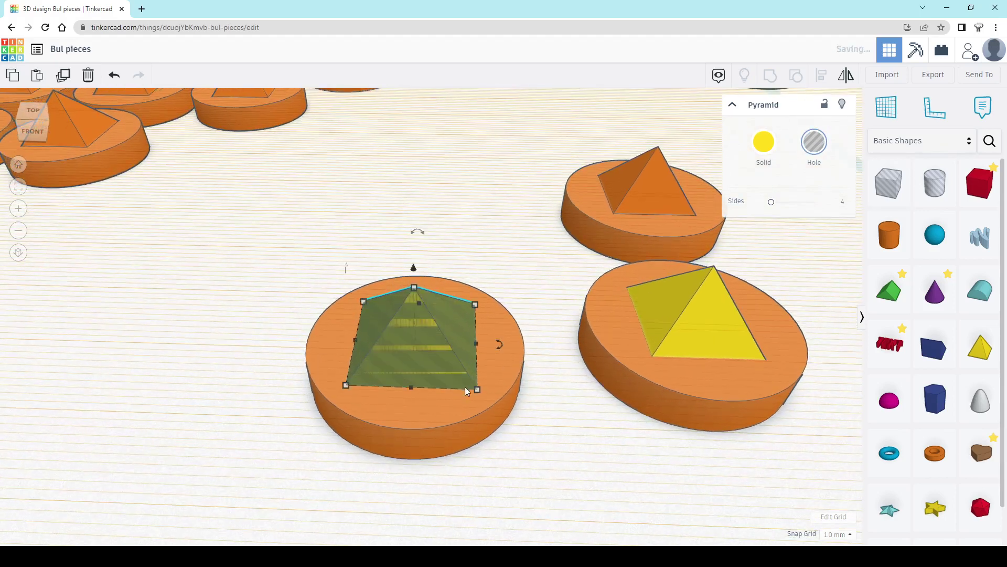
scroll(443, 386, up, 3)
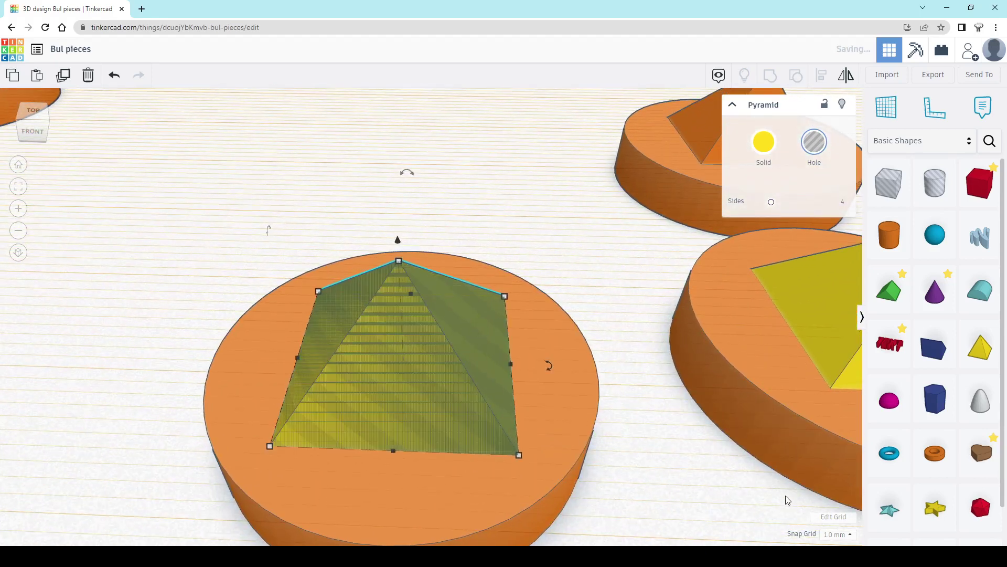
click(843, 534)
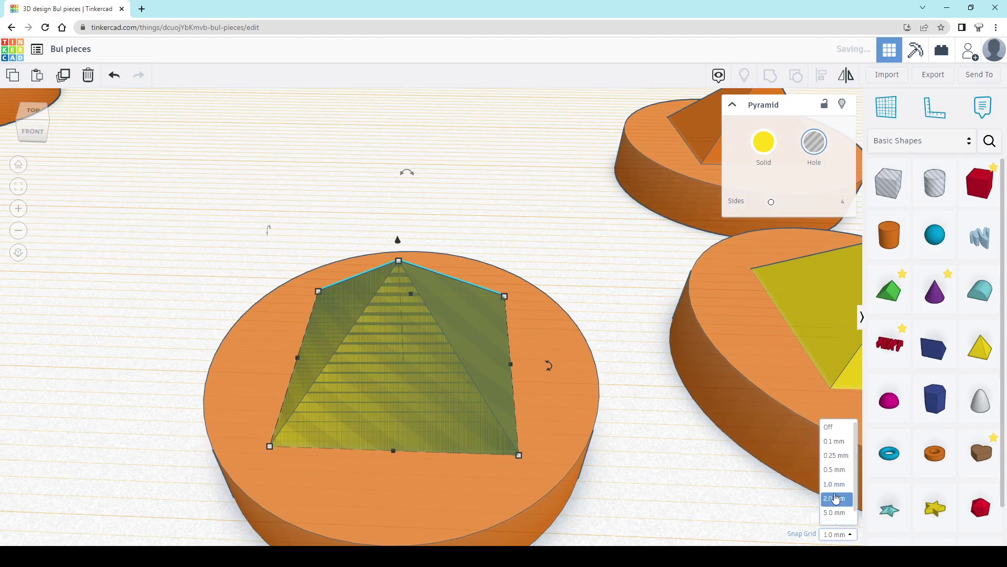
click(838, 471)
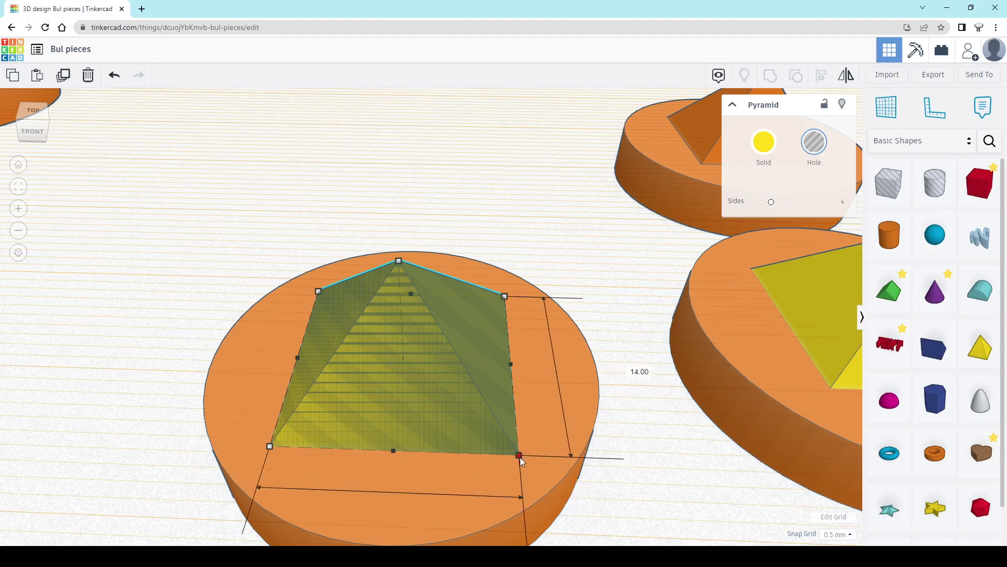
- Enlarge the hole pyramid evenly about its centre, setting its base size to 14.5 mm
drag(522, 460, 525, 462)
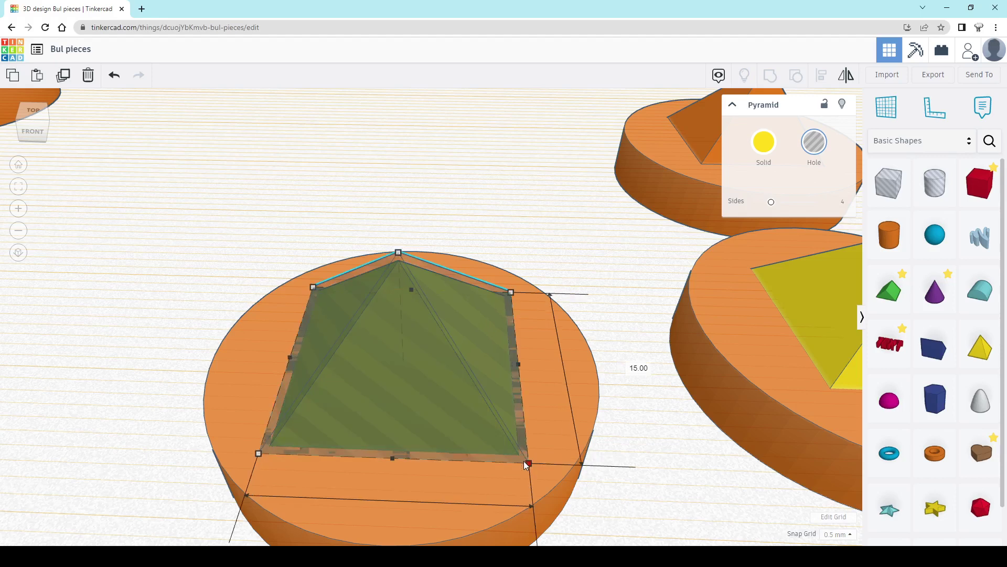
key(ctrl+z)
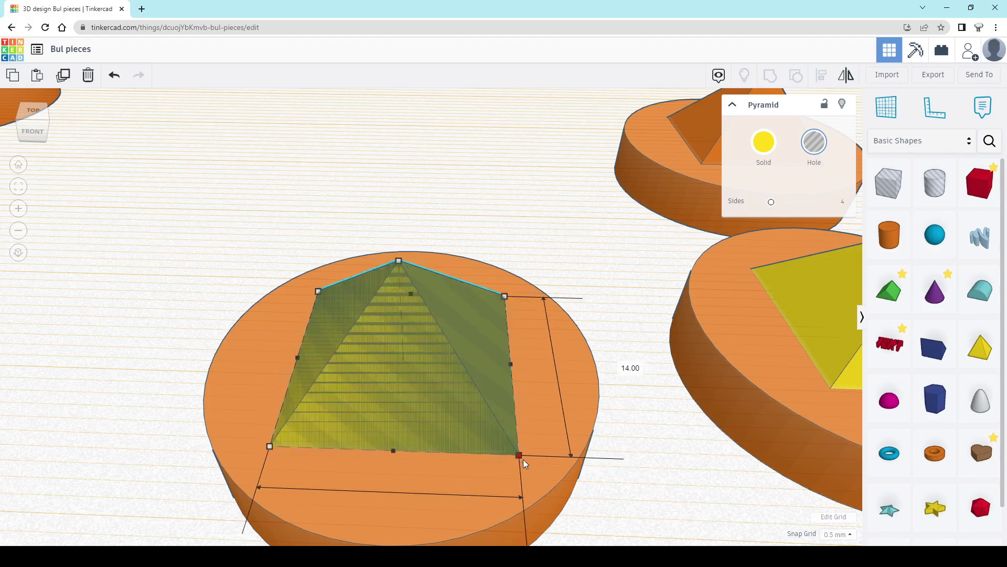
drag(524, 459, 527, 462)
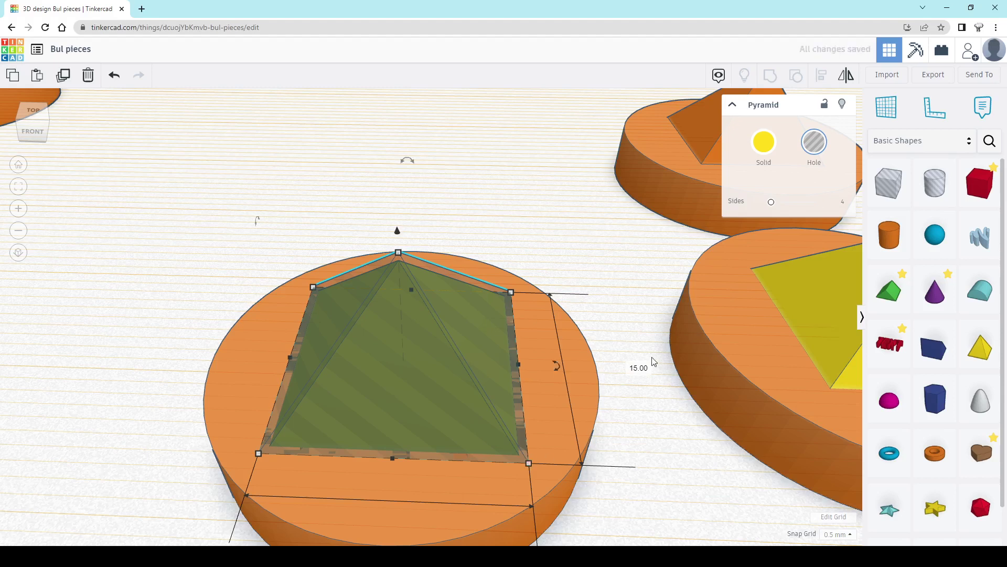
click(639, 368)
text(14.5)
key(Return)
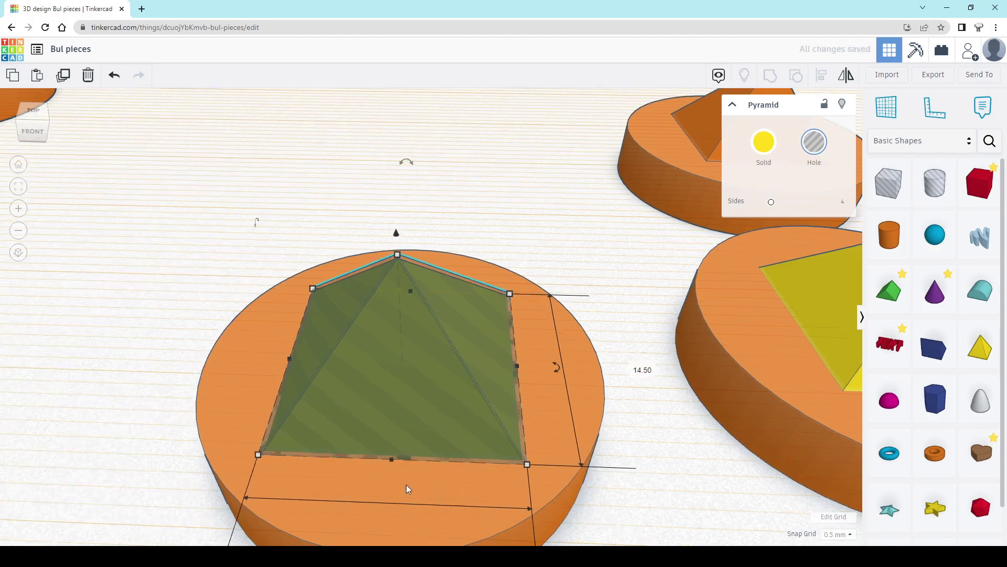
scroll(406, 484, up, 3)
middle_drag(419, 476, 444, 441)
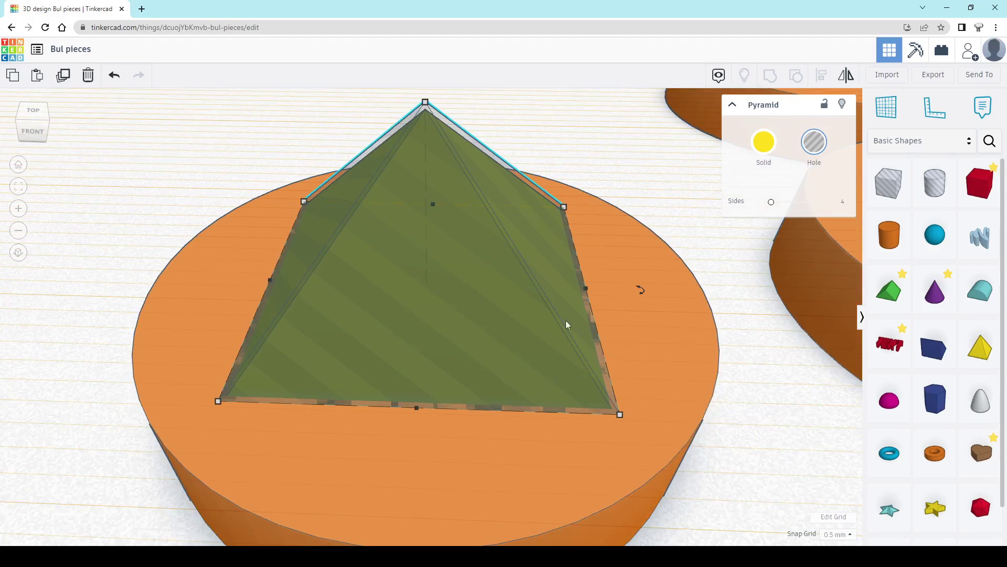
key(Escape)
- Return the workplane to the ground grid and keep the snap grid at 1.0 mm with the hole pyramid selected
click(470, 265)
scroll(502, 315, down, 5)
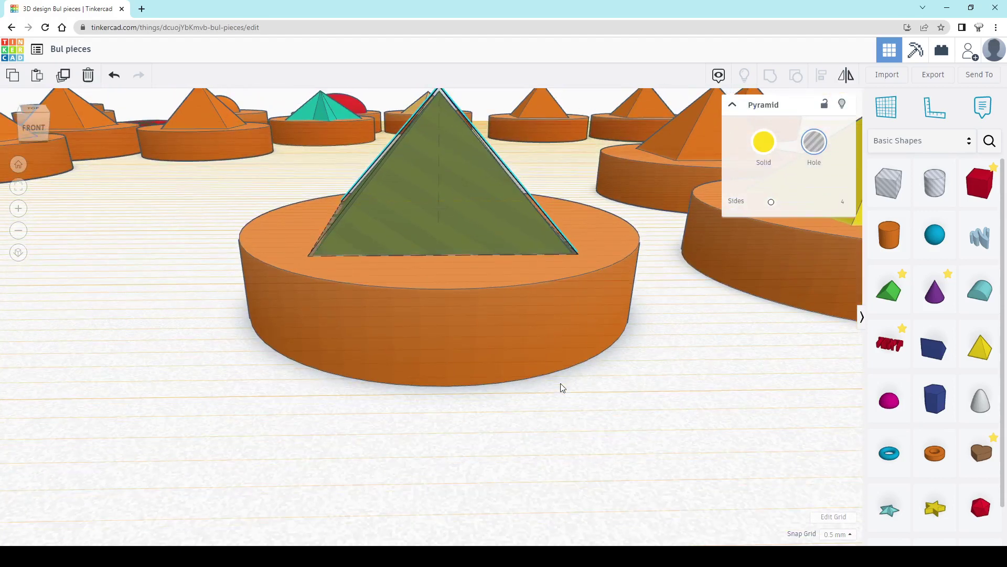
middle_drag(477, 202, 487, 232)
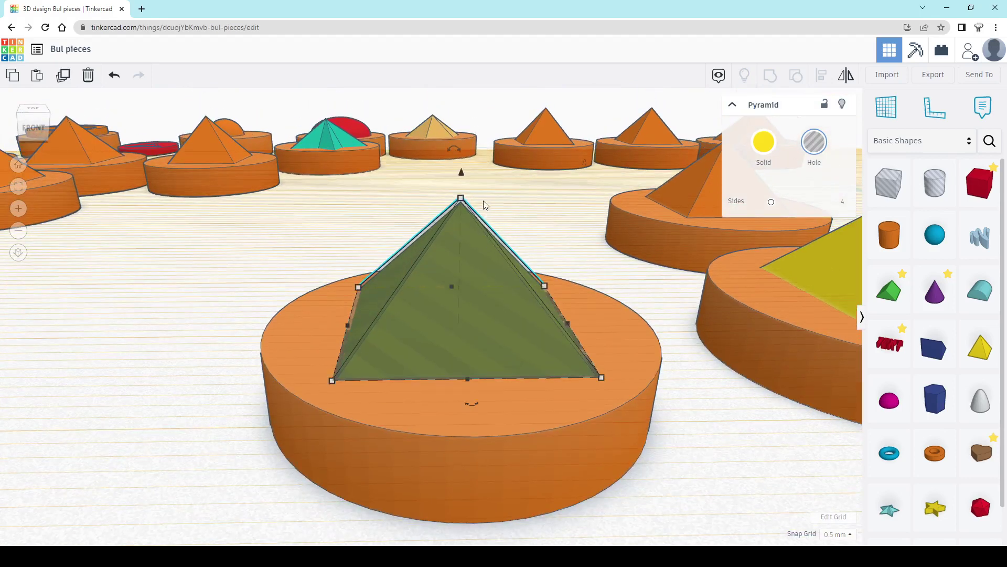
click(888, 109)
click(742, 404)
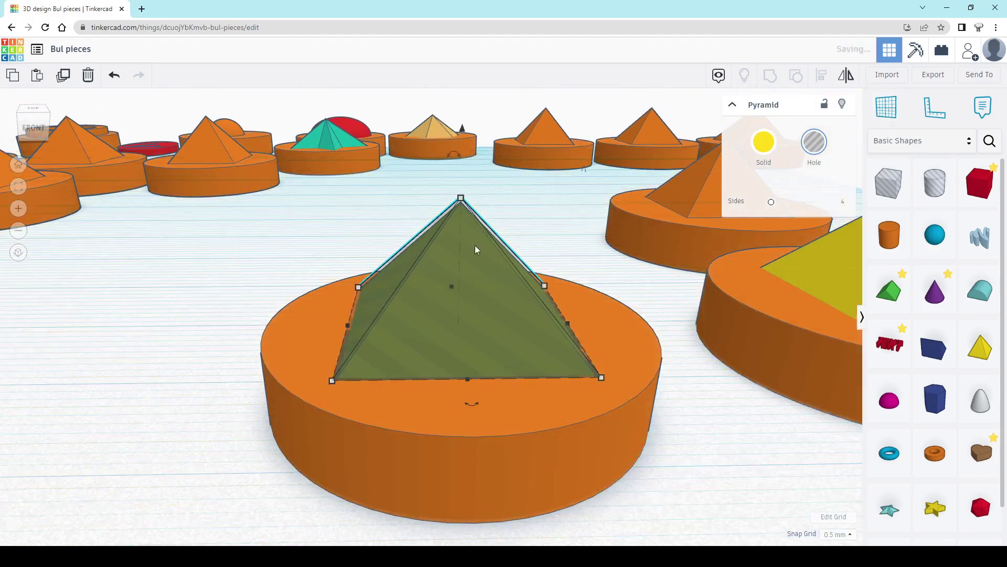
click(475, 258)
click(838, 534)
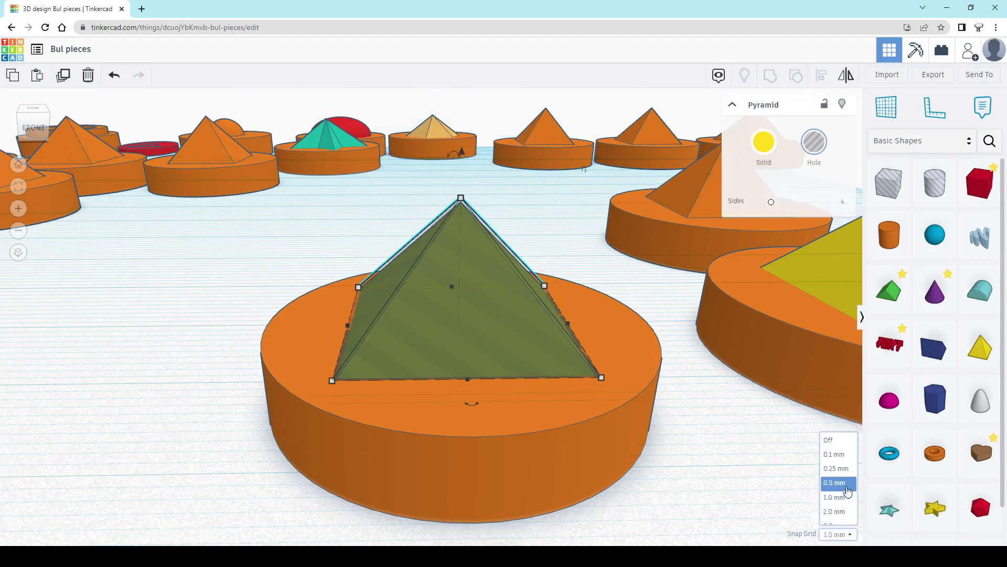
click(834, 484)
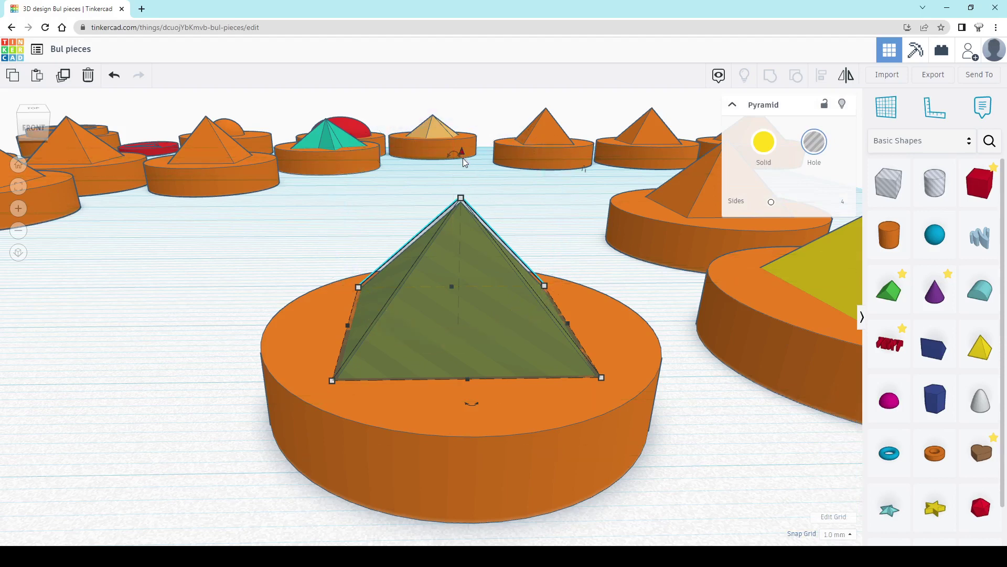
- Lower the hole pyramid into the disc until its base is flush with the disc's underside
drag(463, 152, 462, 233)
right_drag(704, 474, 681, 433)
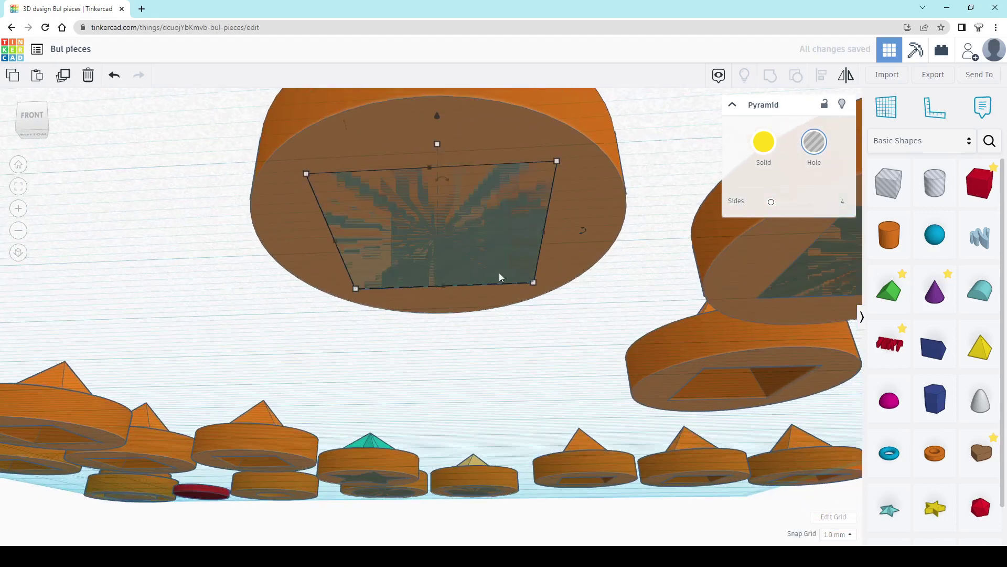
right_drag(499, 272, 329, 203)
right_drag(265, 137, 288, 198)
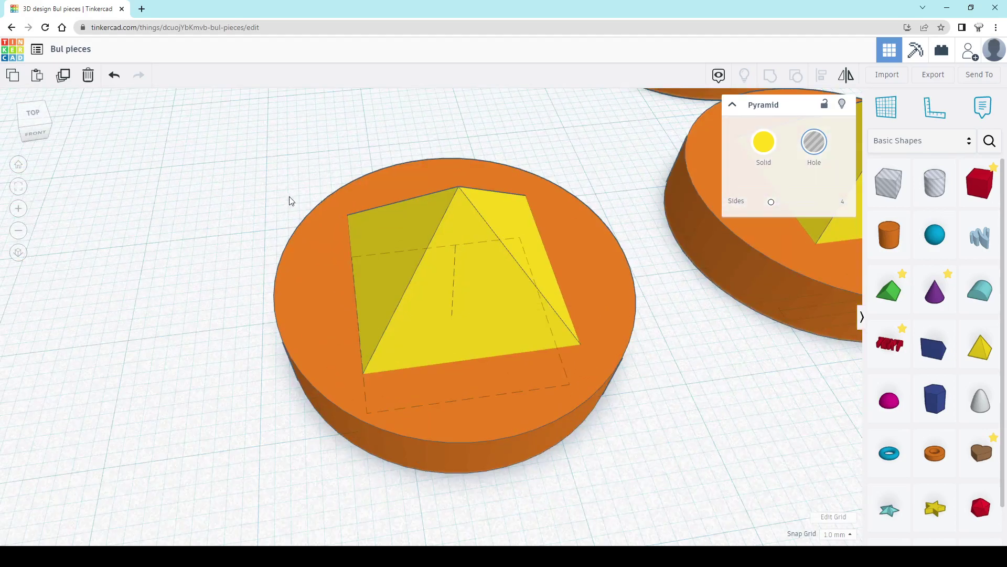
- Group the disc, the solid pyramid and the hole pyramid so the hollow is cut into the disc's underside
drag(537, 435, 601, 505)
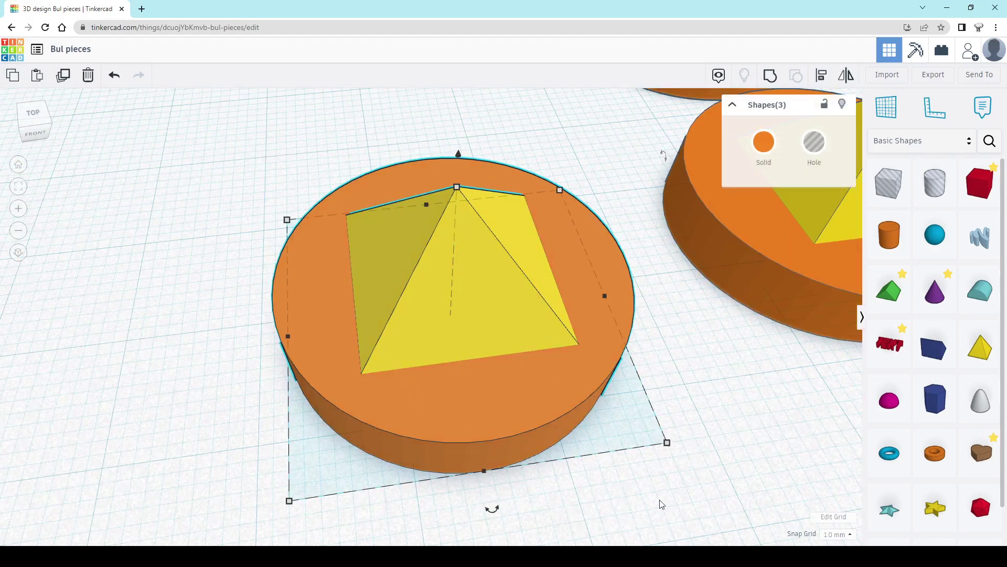
right_drag(661, 501, 763, 272)
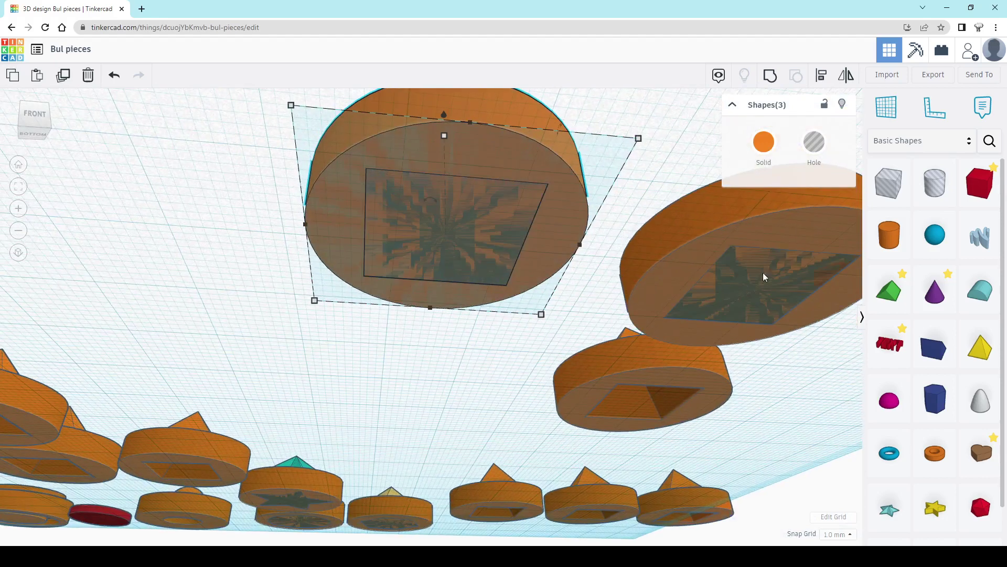
click(770, 75)
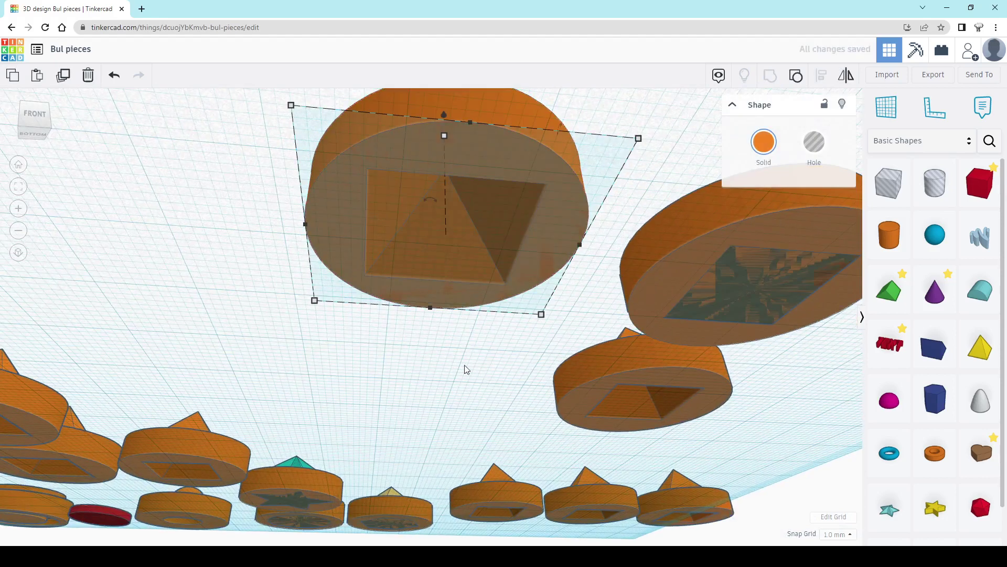
click(458, 336)
- Make the grouped piece transparent in its colour settings and inspect the pyramid hollow inside the disc
right_drag(455, 331, 551, 246)
click(551, 247)
click(764, 144)
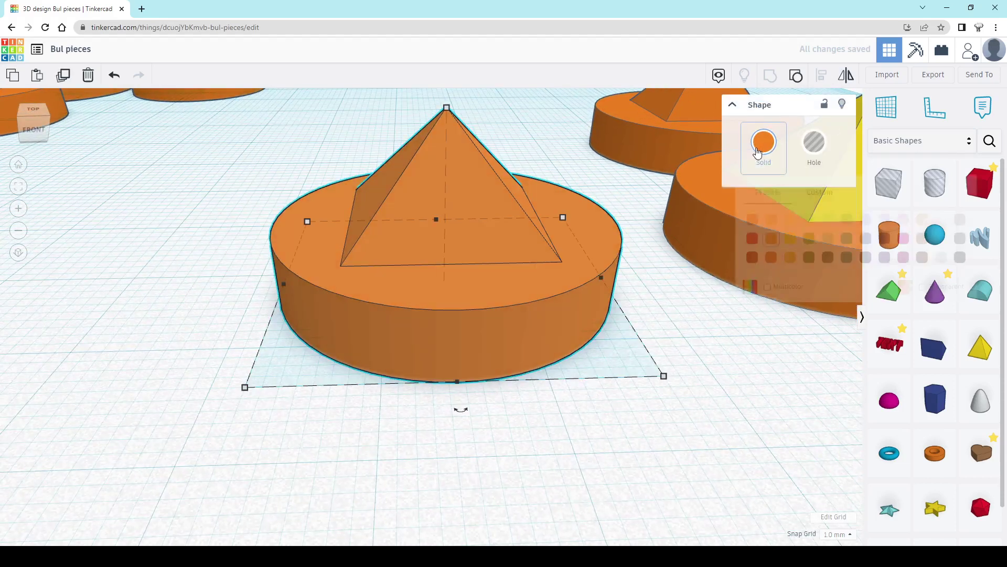
click(922, 287)
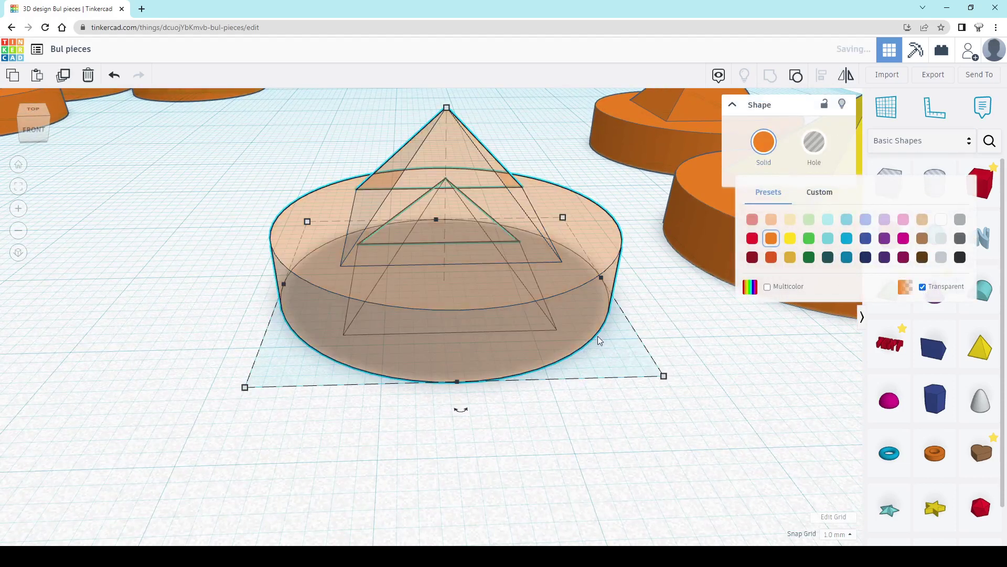
right_drag(597, 336, 600, 310)
right_drag(386, 206, 536, 277)
scroll(422, 310, down, 5)
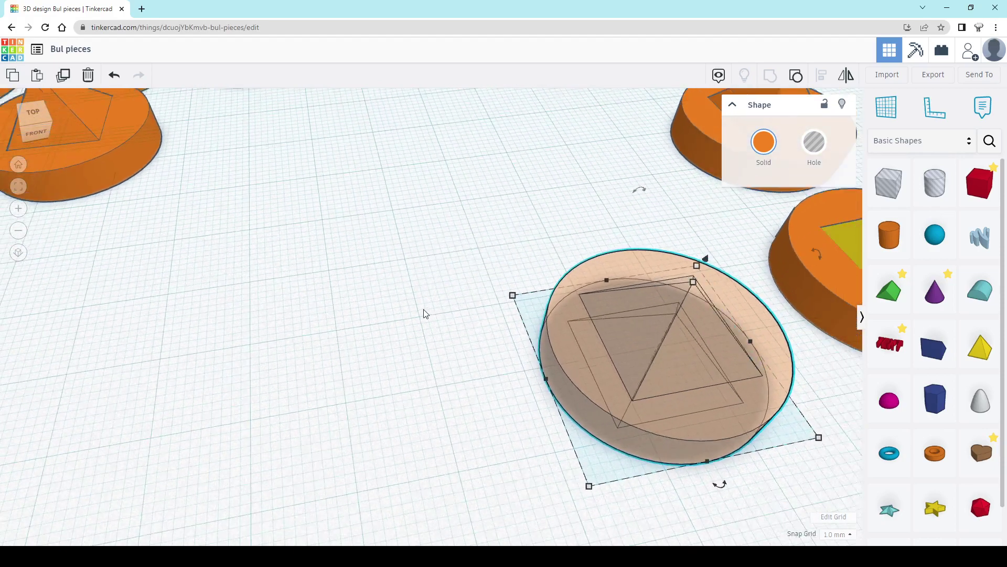
right_drag(579, 382, 380, 372)
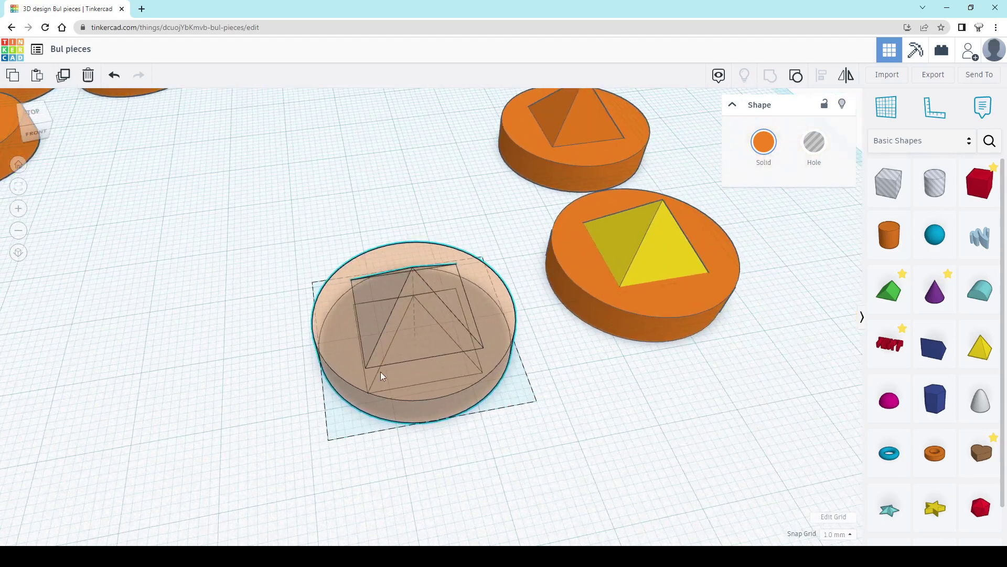
right_drag(440, 309, 411, 250)
- Look over the flat engraved discs near the workplane's edge and select the brown, red, teal and tan ones together
click(411, 249)
click(260, 255)
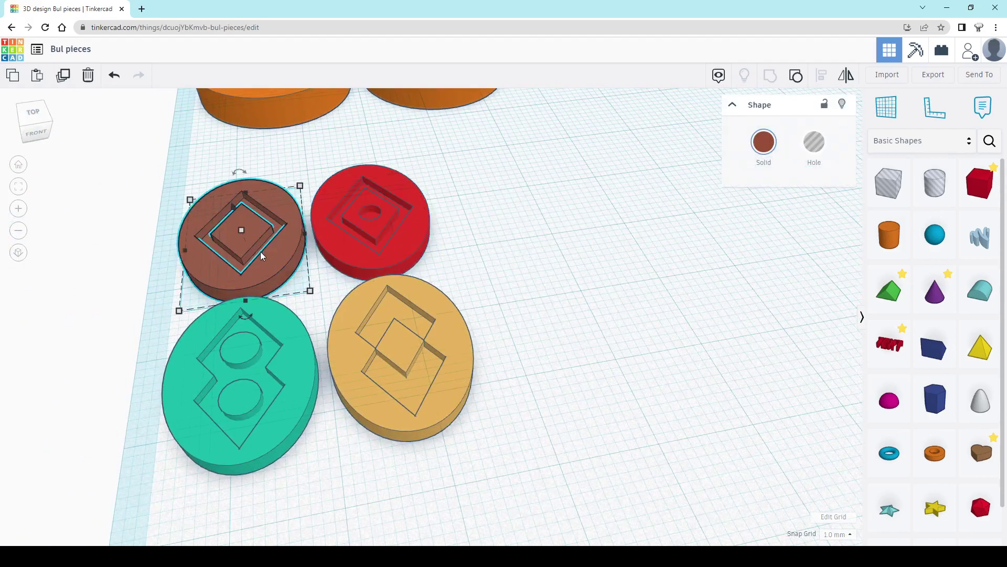
click(256, 333)
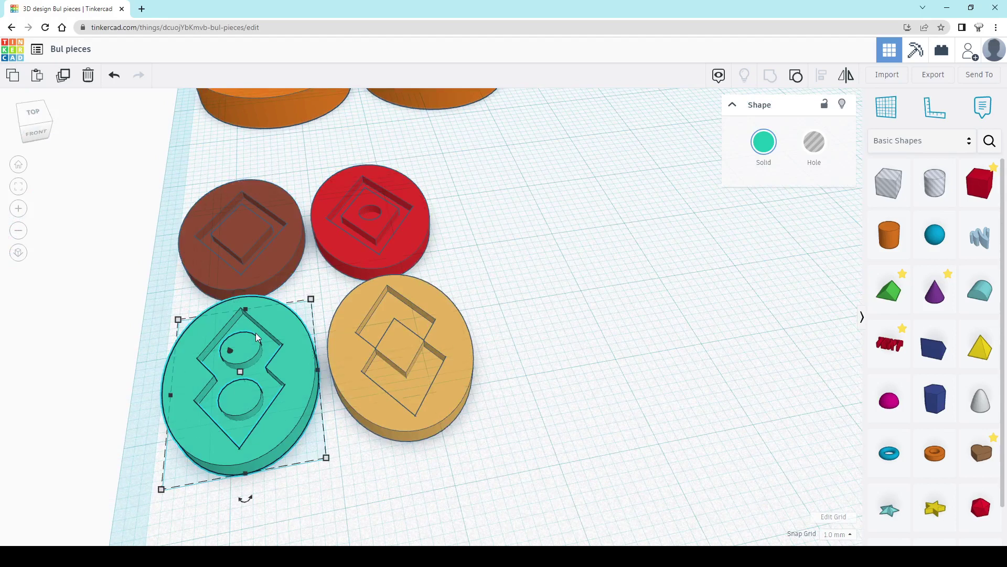
right_drag(314, 281, 386, 283)
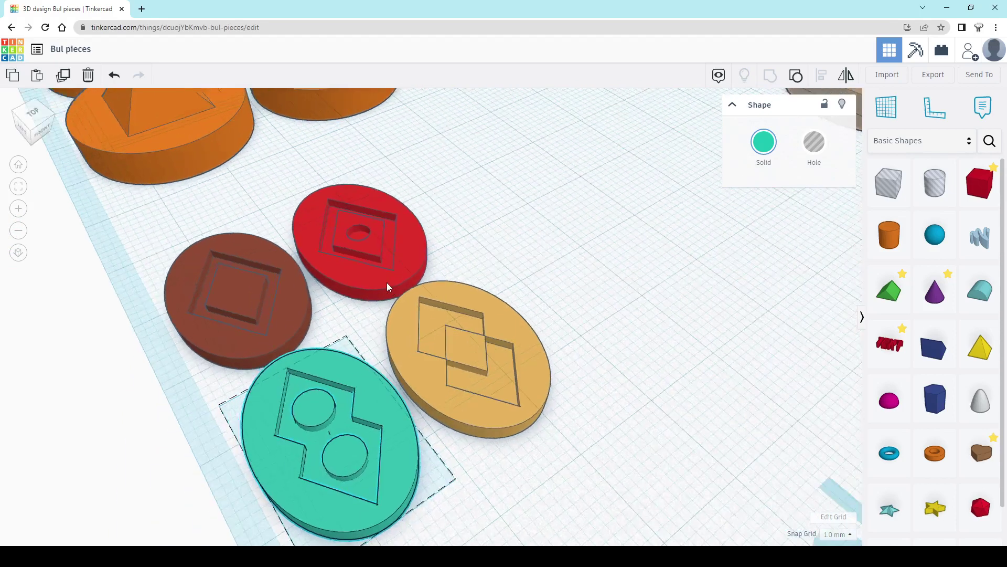
drag(589, 252, 250, 403)
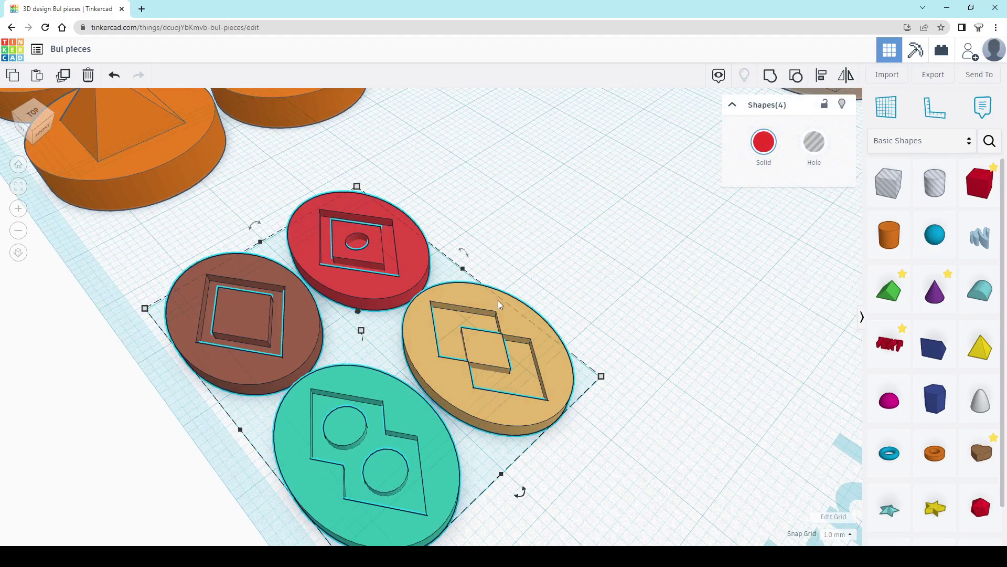